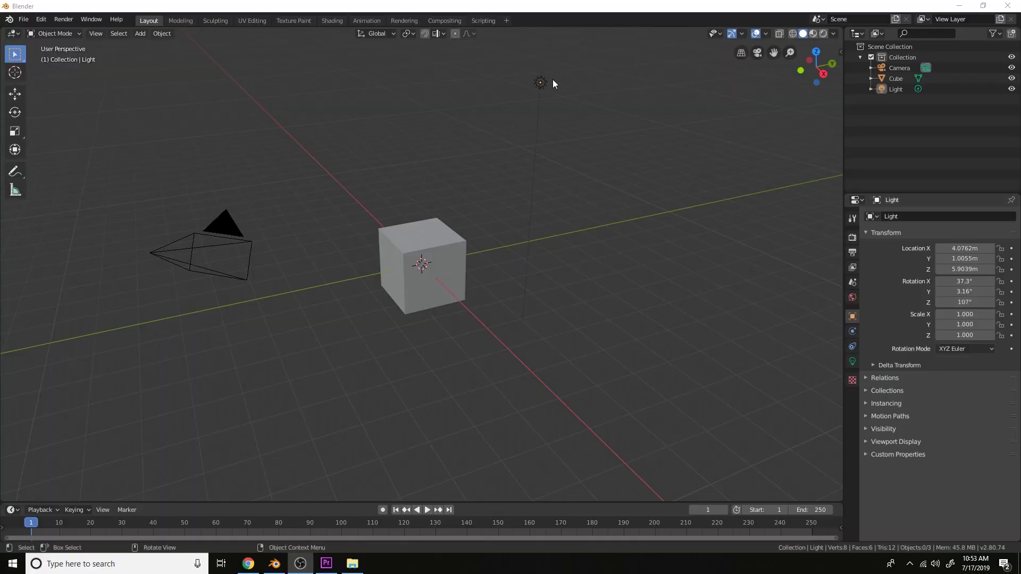
# Delete the default light, camera and cube from the scene.
pyautogui.click(547, 81)
pyautogui.press('Delete')
pyautogui.click(231, 224)
pyautogui.press('x')
pyautogui.click(231, 222)
pyautogui.click(395, 257)
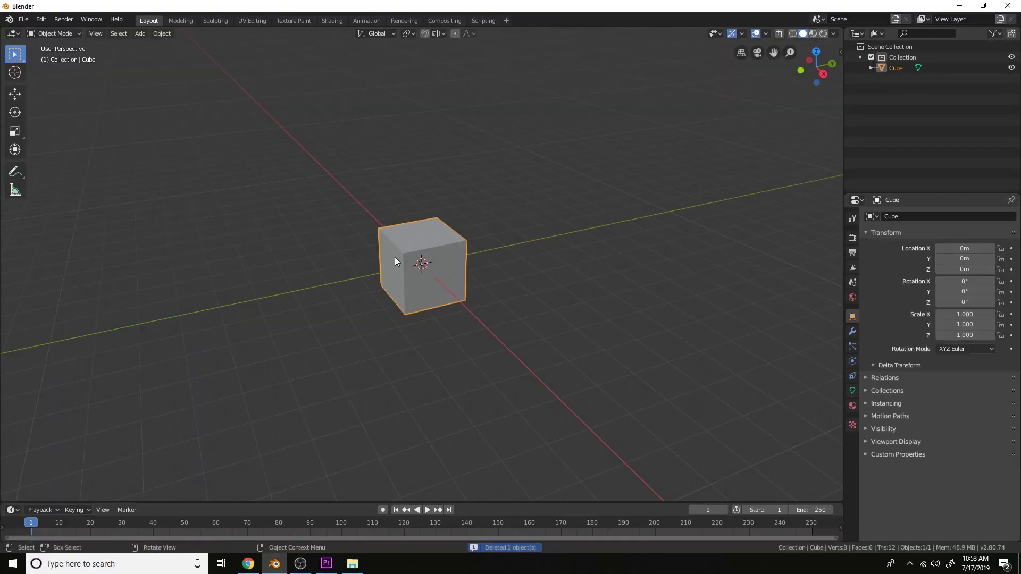
pyautogui.press('x')
pyautogui.click(394, 257)
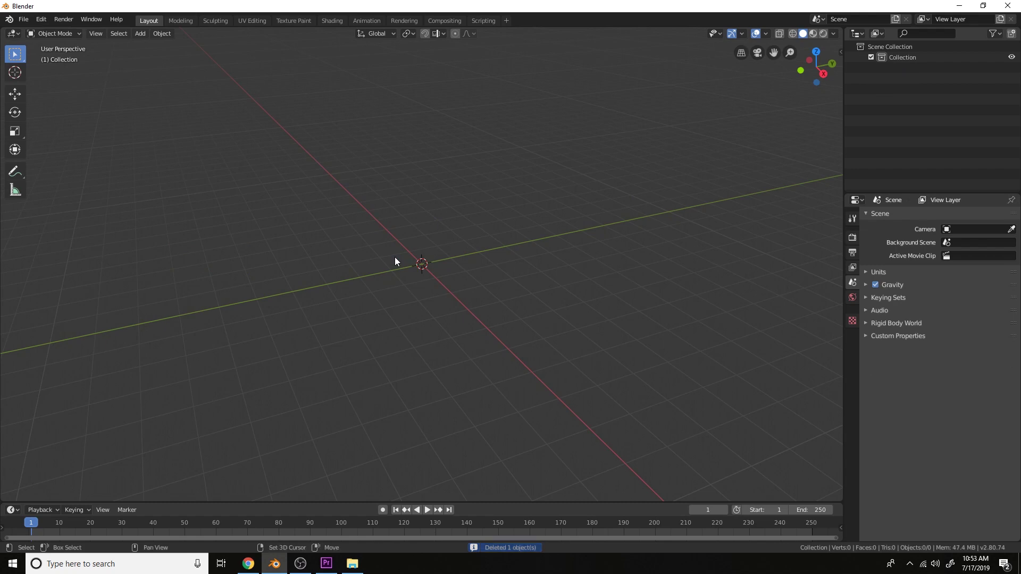
# Add a plane mesh at the origin and scale it by 3.
pyautogui.hotkey('shift', 'a')
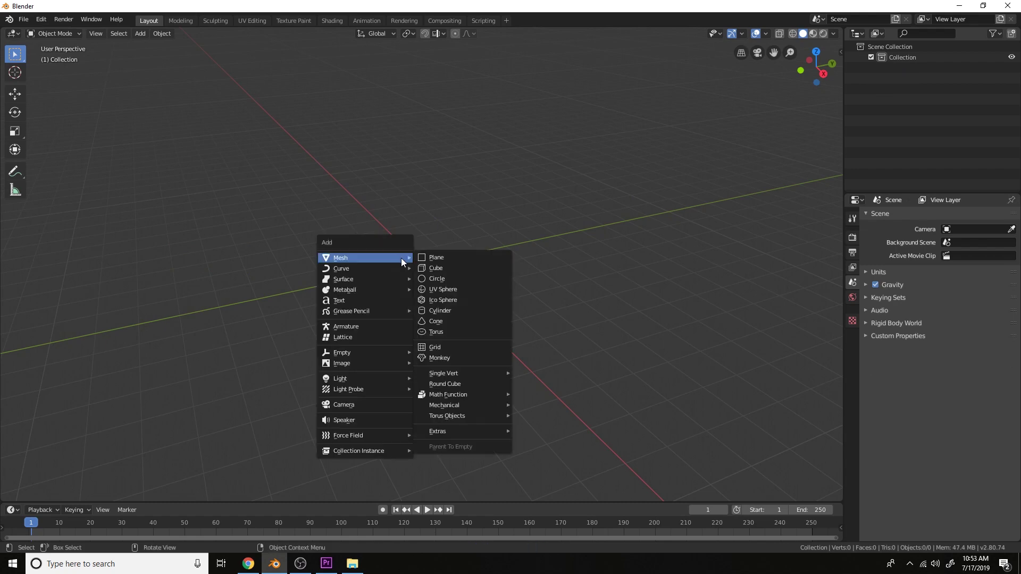
pyautogui.click(429, 258)
pyautogui.press('s')
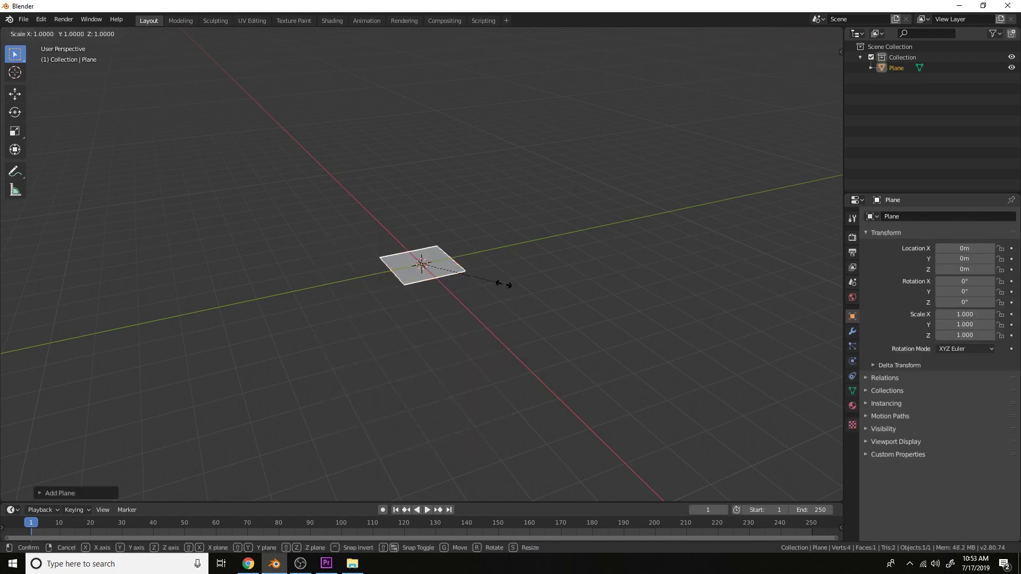
pyautogui.press('3')
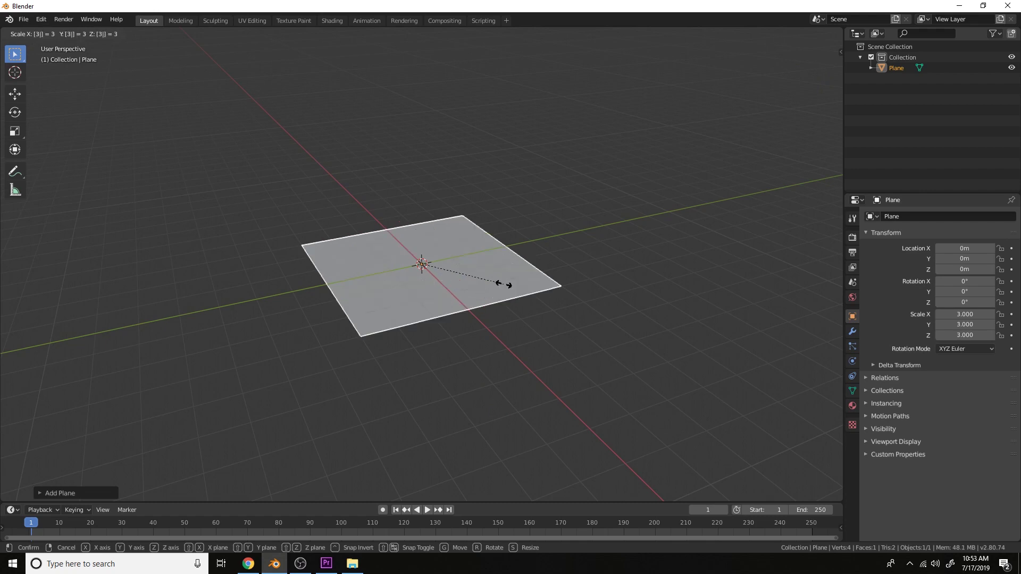
pyautogui.press('Return')
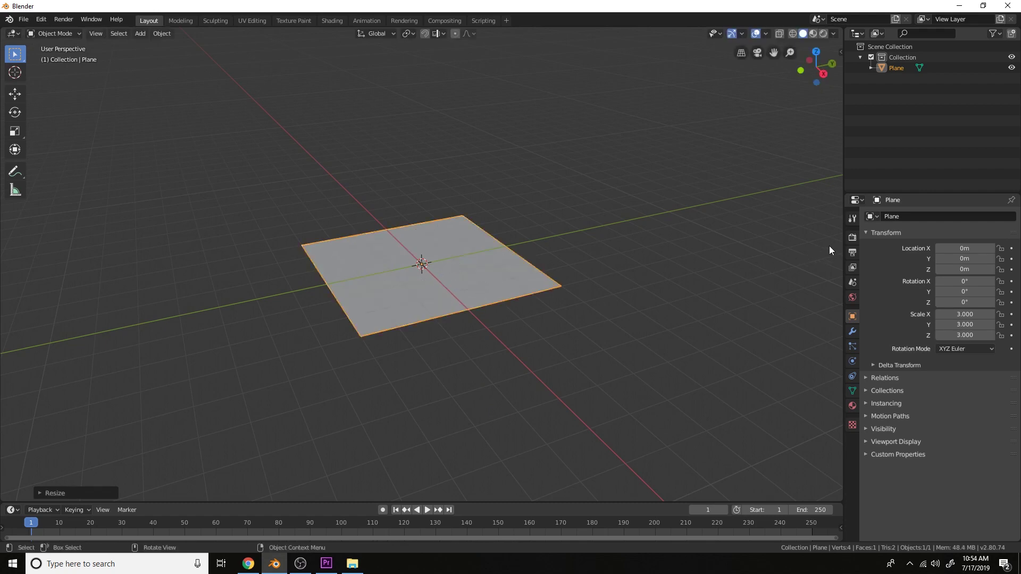
# Duplicate the plane and raise the copy along the Z axis above the original.
pyautogui.click(852, 236)
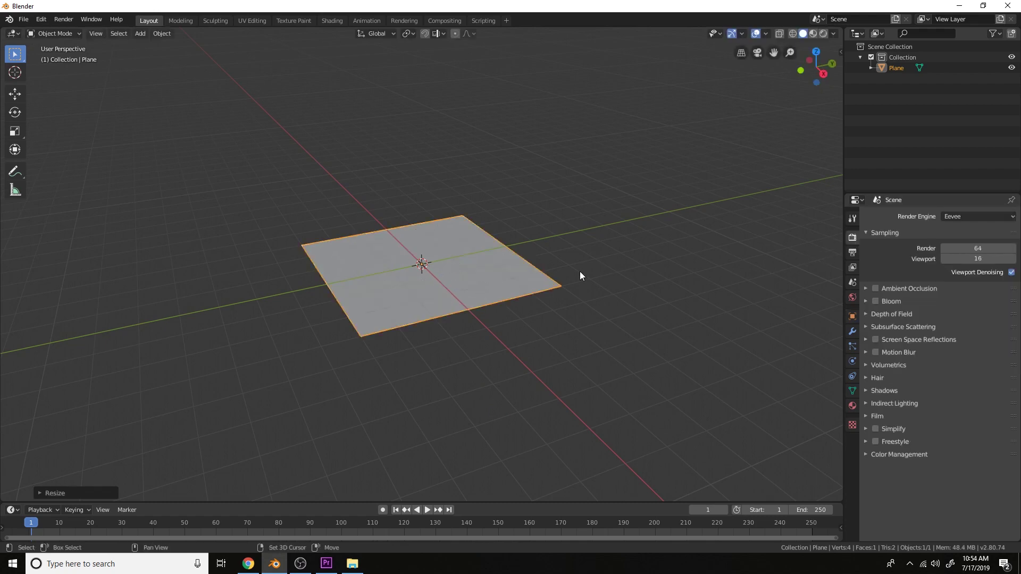
pyautogui.hotkey('shift', 'd')
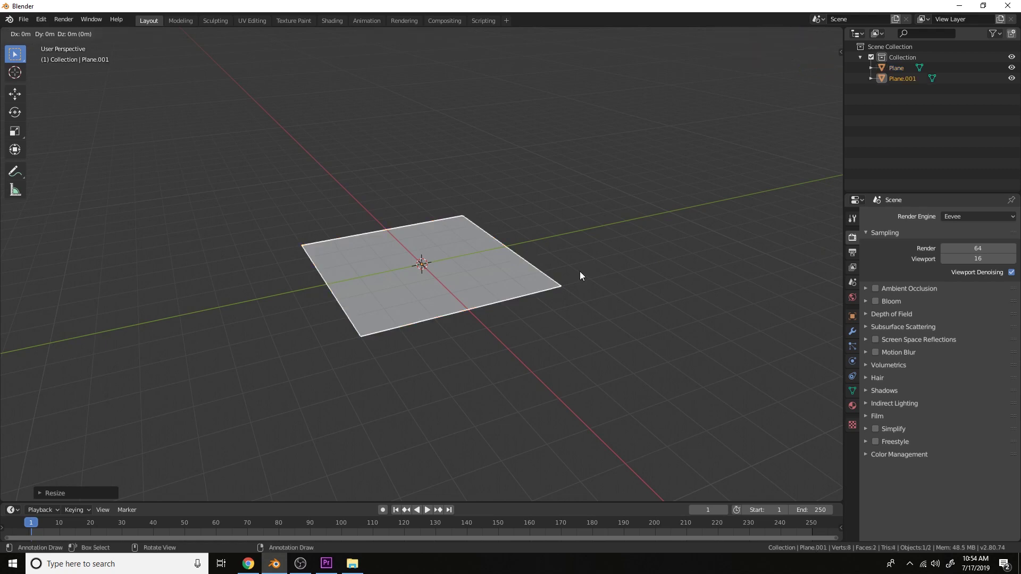
pyautogui.press('z')
pyautogui.click(570, 161)
# Give the upper plane a new material with an Emission surface and a strength of 10.
pyautogui.click(852, 406)
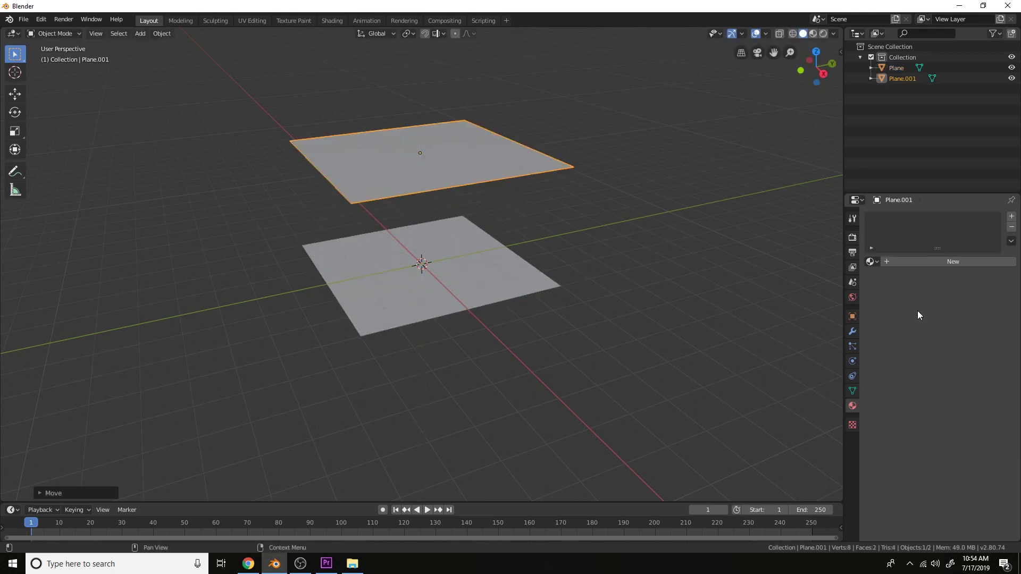
pyautogui.click(946, 262)
pyautogui.click(977, 324)
pyautogui.press('e')
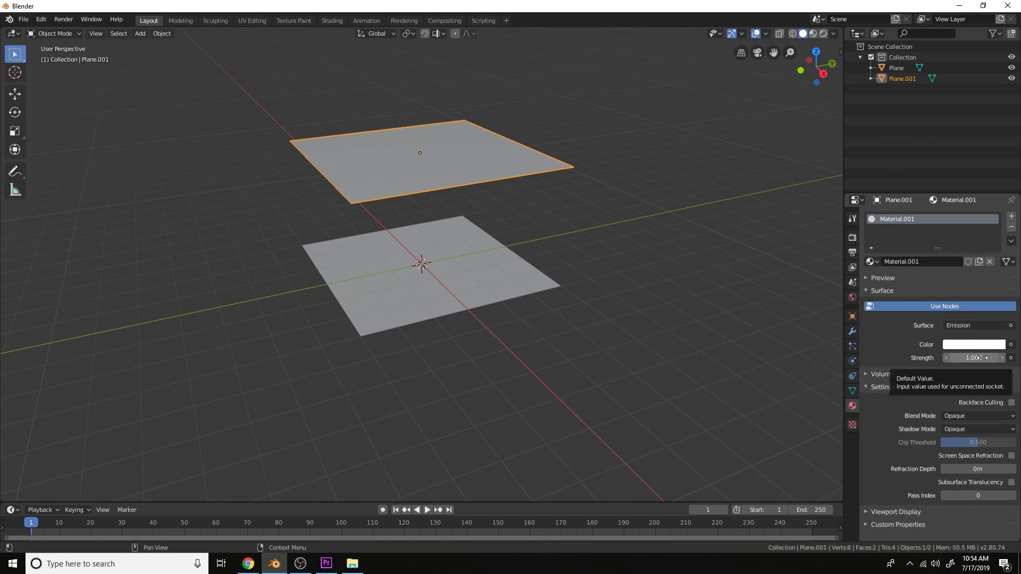
pyautogui.click(981, 358)
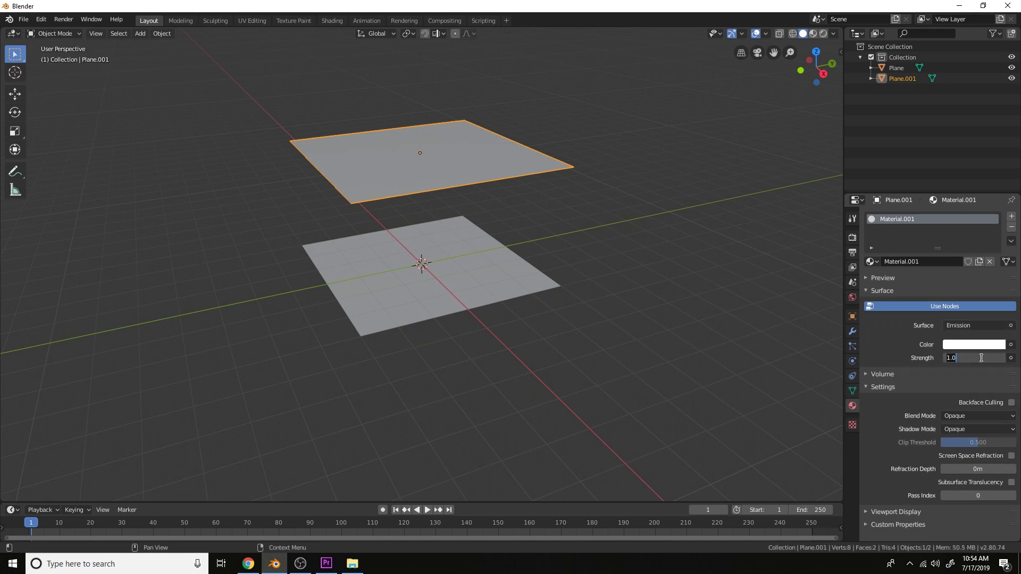
pyautogui.write('10')
pyautogui.press('Return')
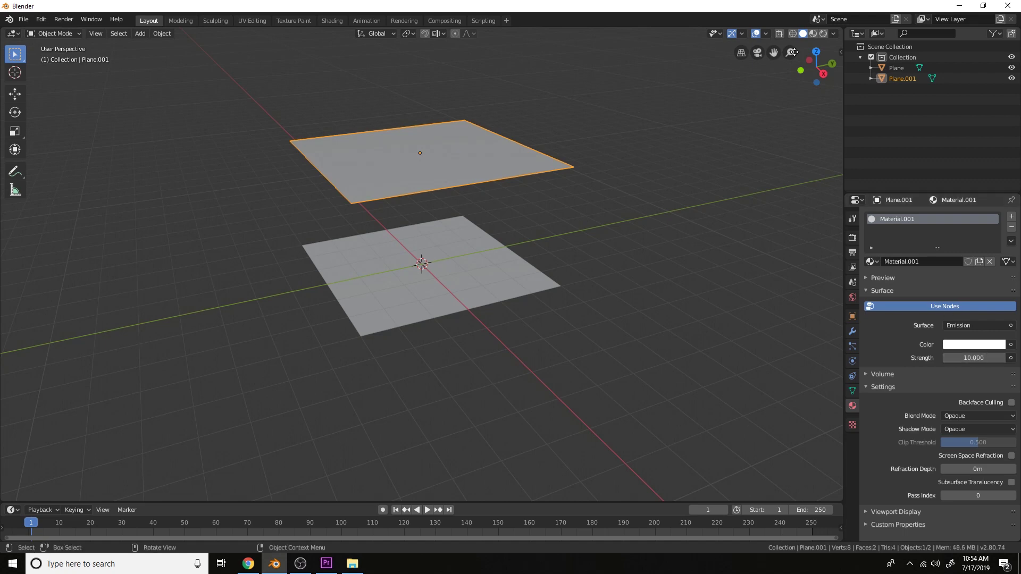
# Show the viewport in rendered shading and set the render engine to Cycles with GPU Compute as the device.
pyautogui.click(823, 33)
pyautogui.click(852, 237)
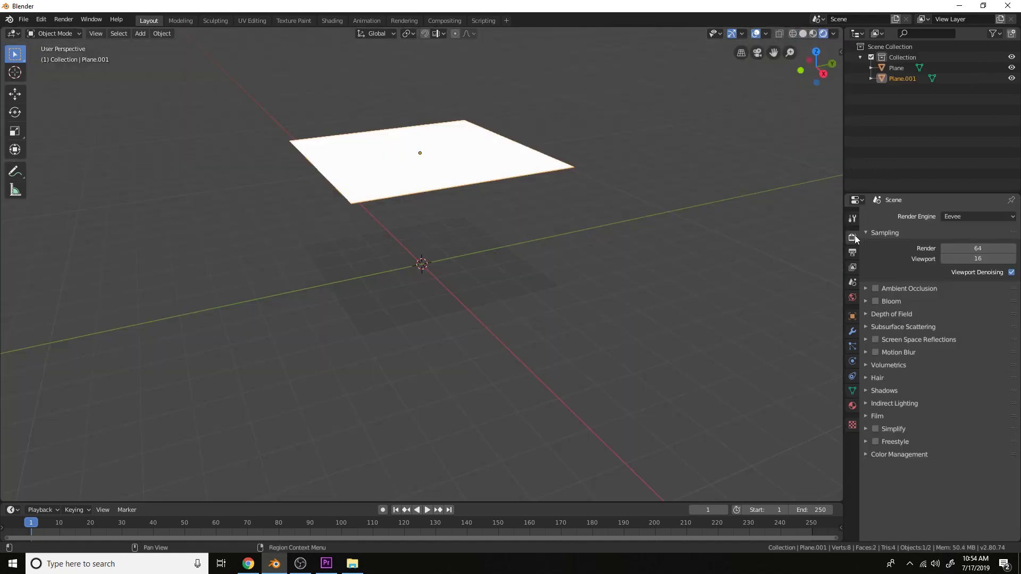
pyautogui.click(973, 217)
pyautogui.click(976, 248)
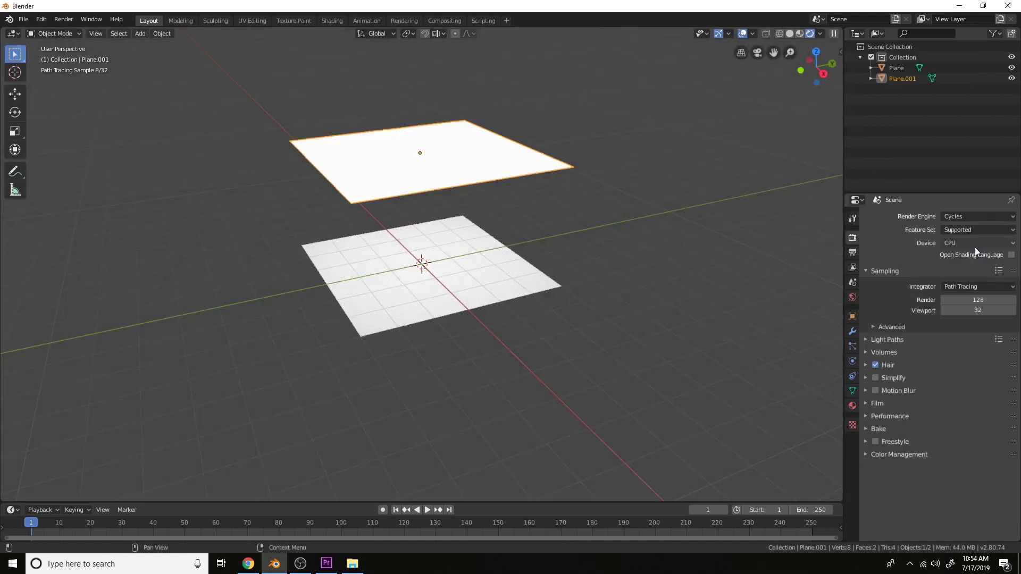
pyautogui.click(974, 246)
pyautogui.click(977, 266)
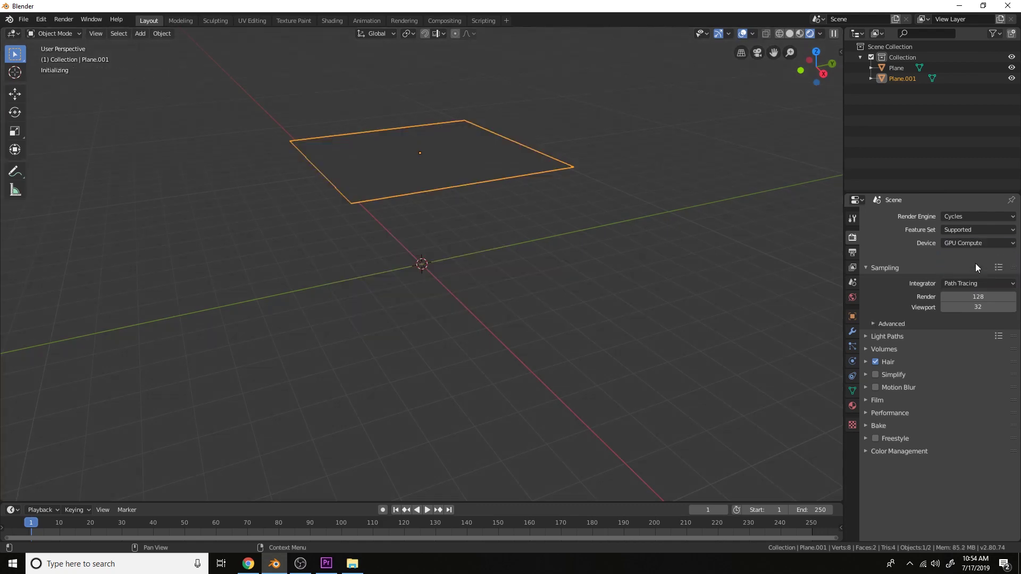
# Move the emissive plane off to one side of the ground plane and rotate it to face the ground plane at an angle.
pyautogui.moveTo(482, 246); pyautogui.dragTo(530, 245, button='middle')
pyautogui.press('g')
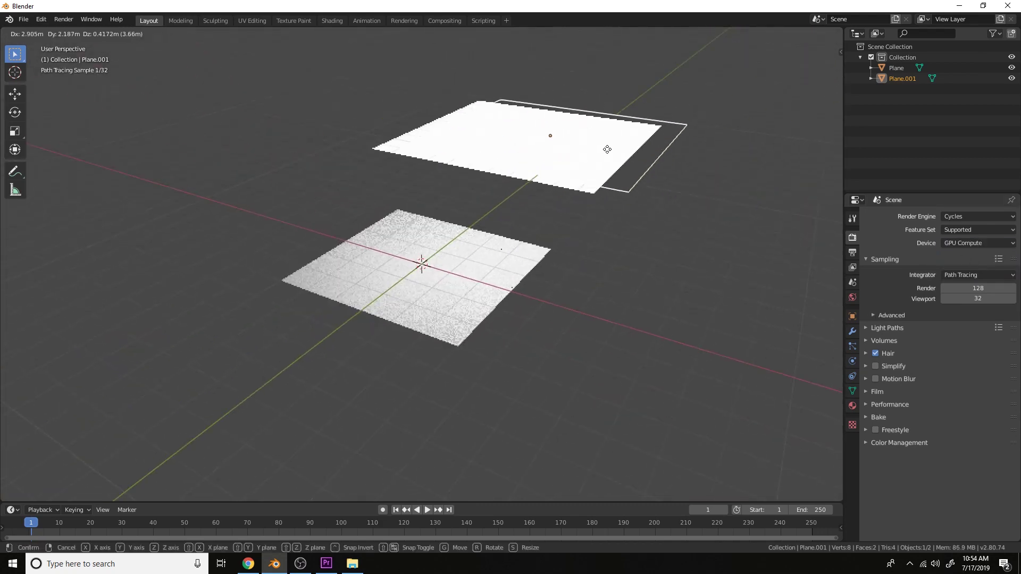
pyautogui.click(608, 149)
pyautogui.press('r')
pyautogui.click(627, 234)
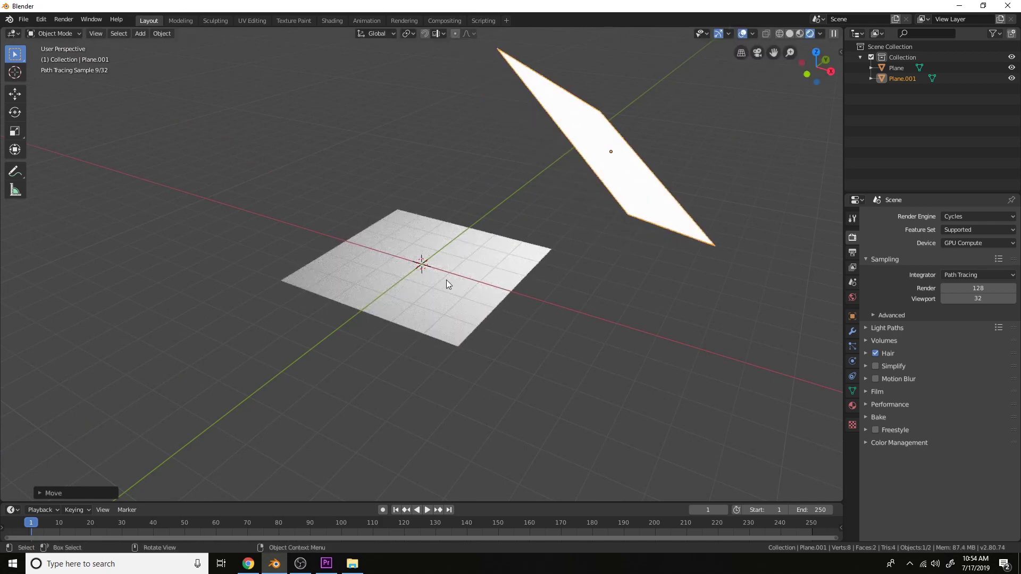
# Turn the timeline area into an enlarged Shader Editor and create a new material for the ground plane.
pyautogui.click(446, 280)
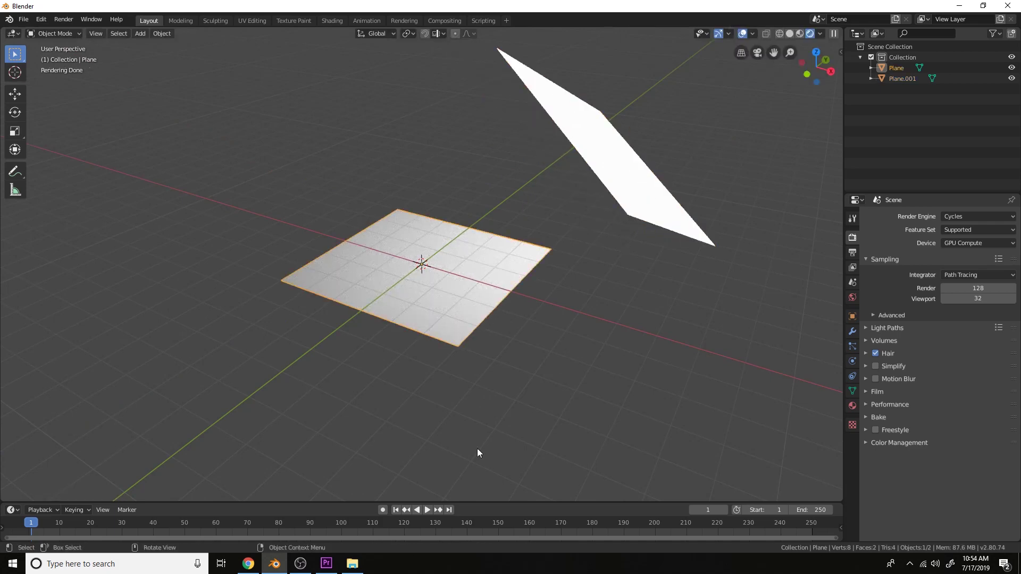
pyautogui.click(13, 509)
pyautogui.click(55, 451)
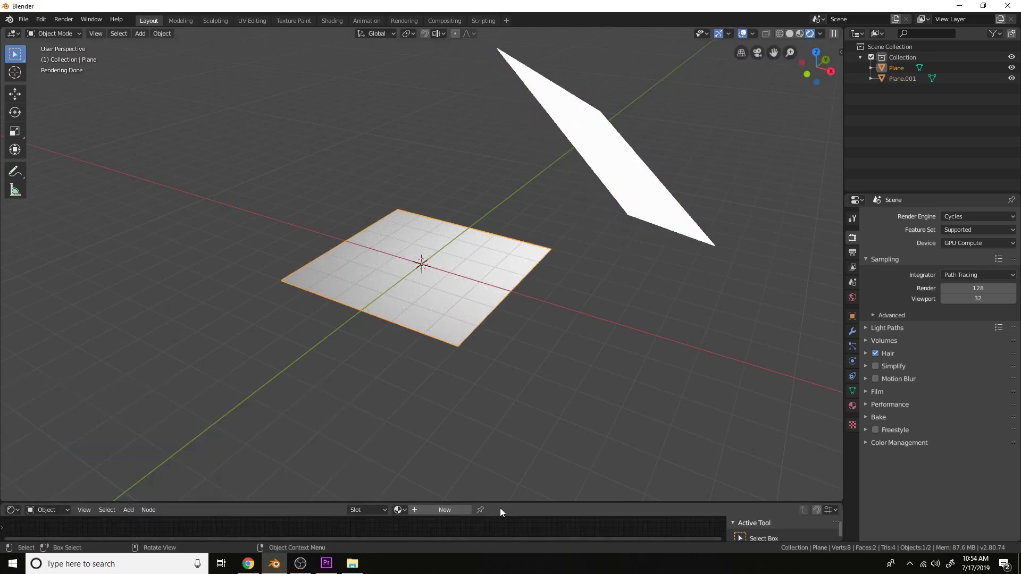
pyautogui.moveTo(502, 503); pyautogui.dragTo(492, 323)
pyautogui.click(445, 328)
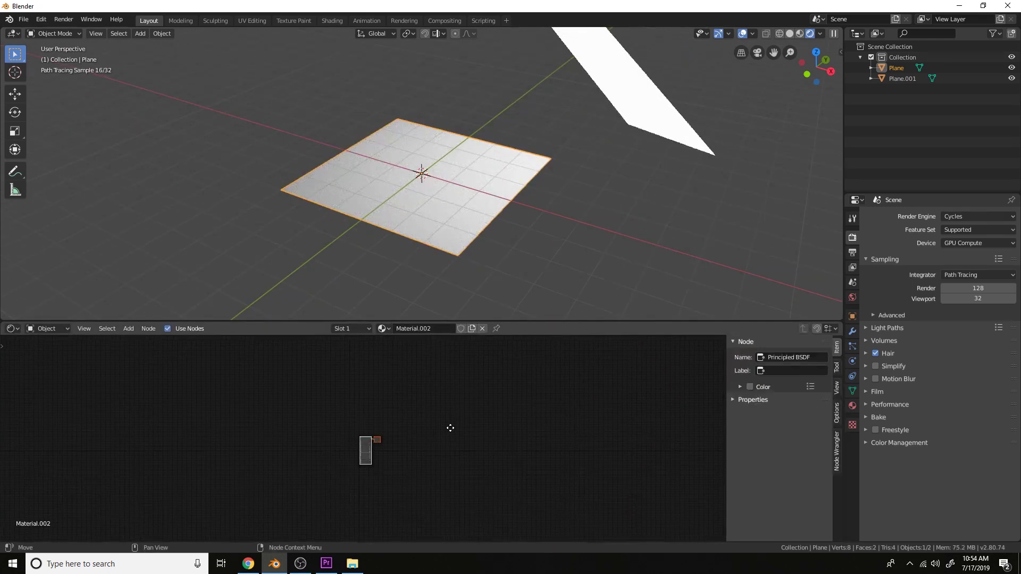
# Add a Brick Texture node beside the Principled BSDF and preview its color output directly on the ground plane.
pyautogui.moveTo(450, 428); pyautogui.dragTo(455, 426, button='middle')
pyautogui.scroll(5, 455, 426)
pyautogui.moveTo(370, 434); pyautogui.dragTo(479, 411, button='middle')
pyautogui.scroll(4, 430, 376)
pyautogui.hotkey('shift', 'a')
pyautogui.click(430, 377)
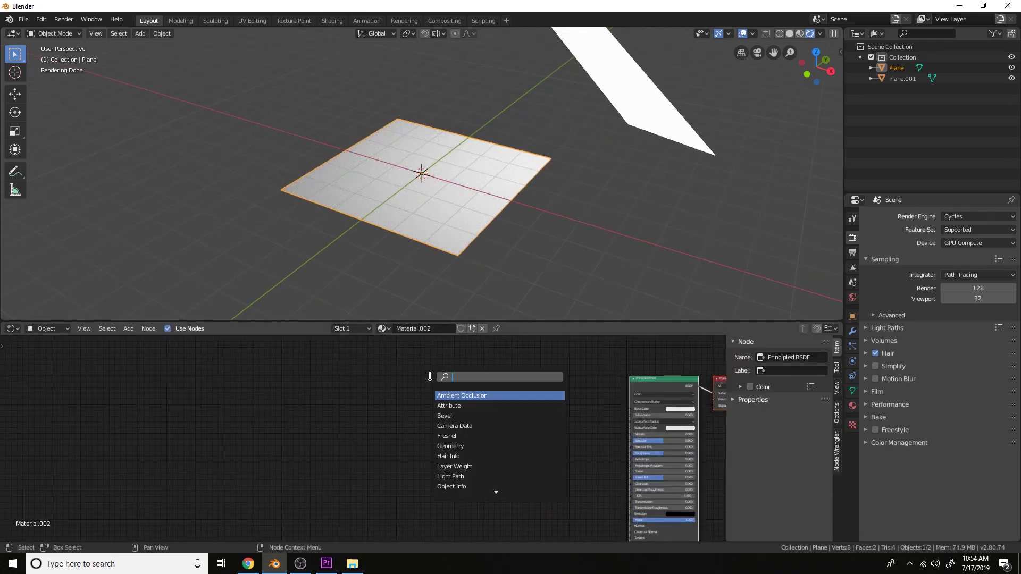
pyautogui.write('brick')
pyautogui.press('Return')
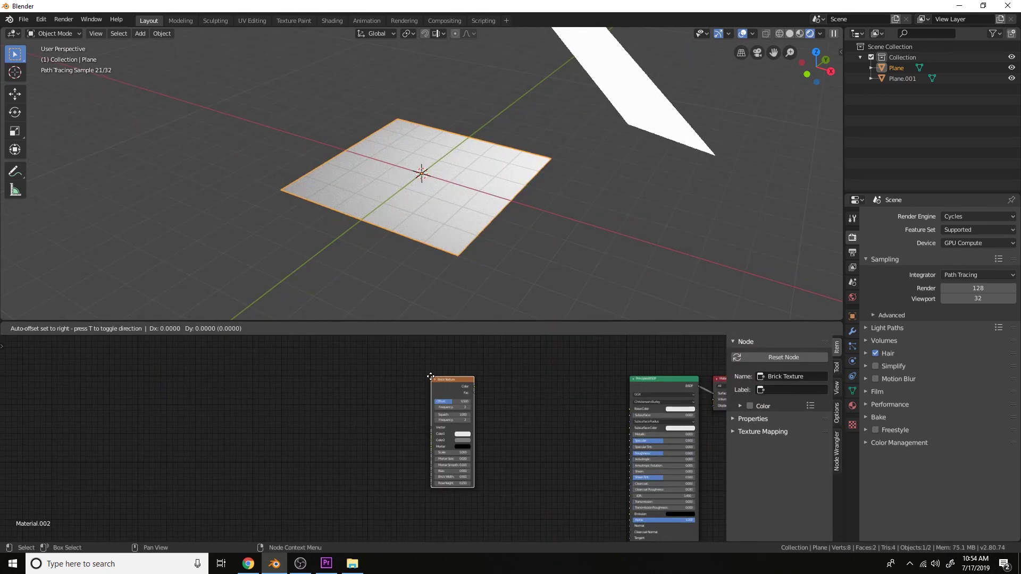
pyautogui.click(431, 377)
pyautogui.keyDown('ctrl'); pyautogui.keyDown('shift'); pyautogui.click(445, 384); pyautogui.keyUp('shift'); pyautogui.keyUp('ctrl')
pyautogui.scroll(5, 529, 189)
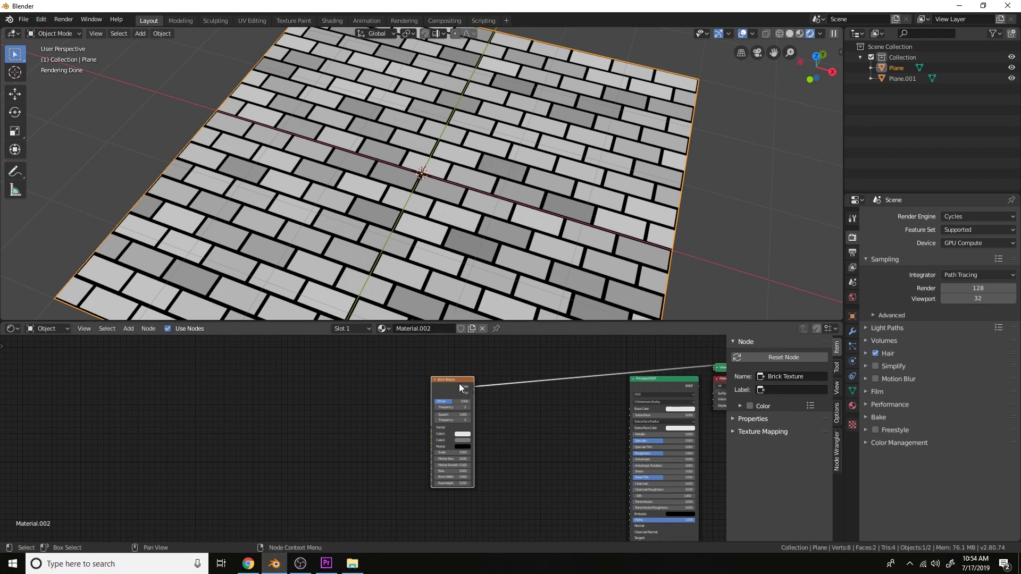
# Search the add-ons in the preferences for "node" to check whether Node Wrangler is enabled.
pyautogui.click(41, 19)
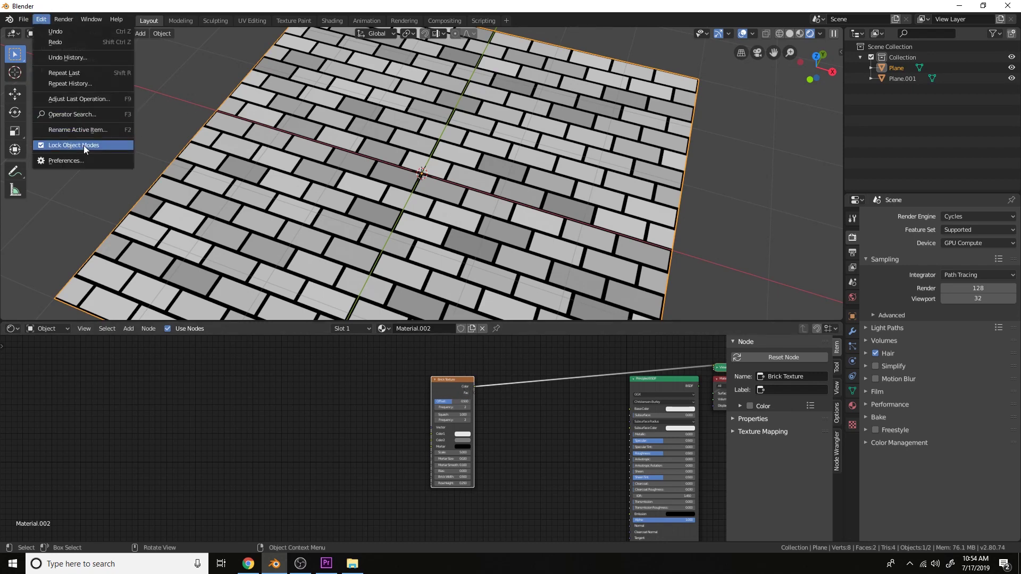
pyautogui.click(82, 161)
pyautogui.click(259, 59)
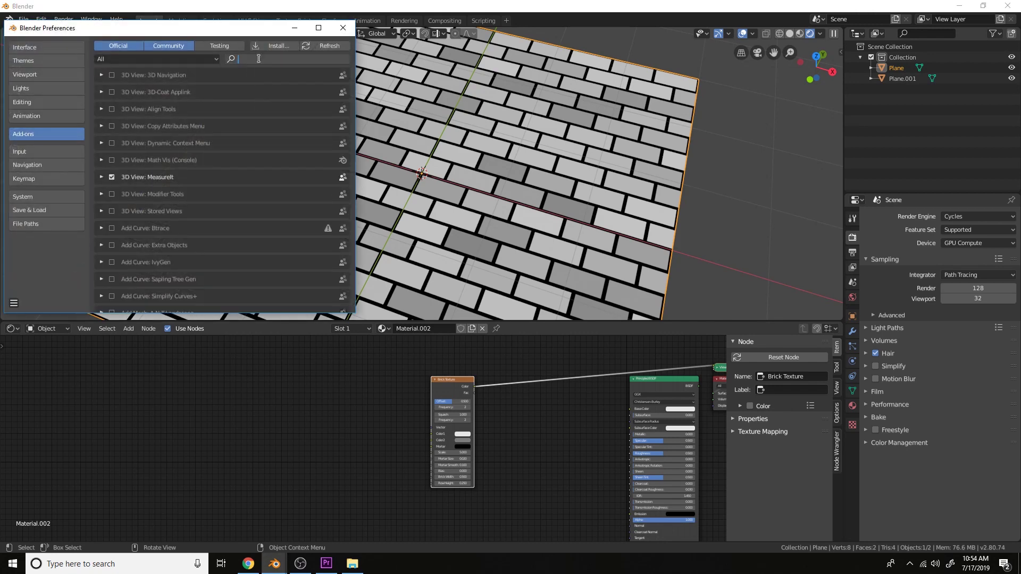
pyautogui.write('node')
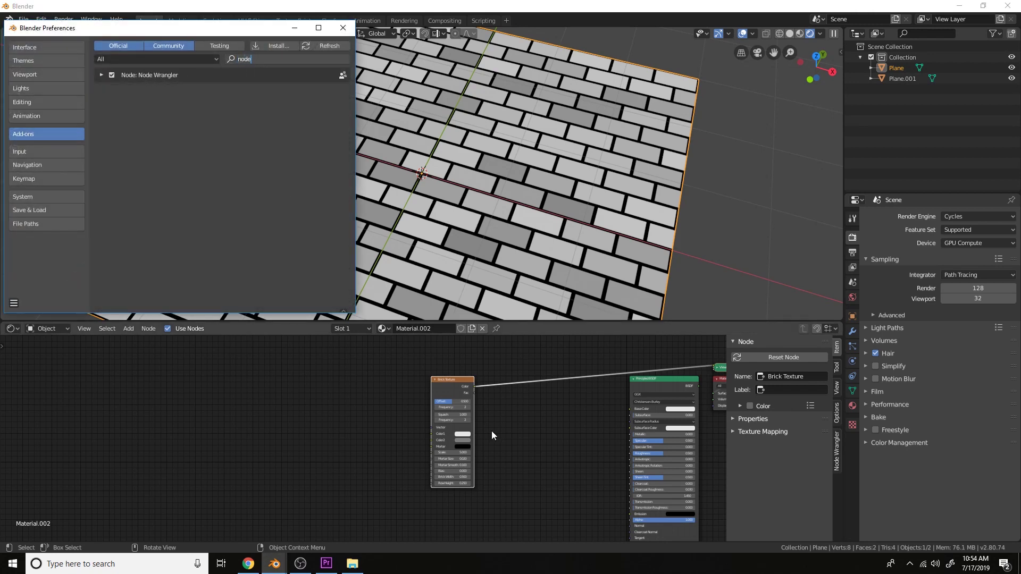
pyautogui.click(393, 391)
# Add Texture Coordinate and Mapping nodes to the Brick Texture and feed the Mapping vector from the UV output.
pyautogui.click(445, 384)
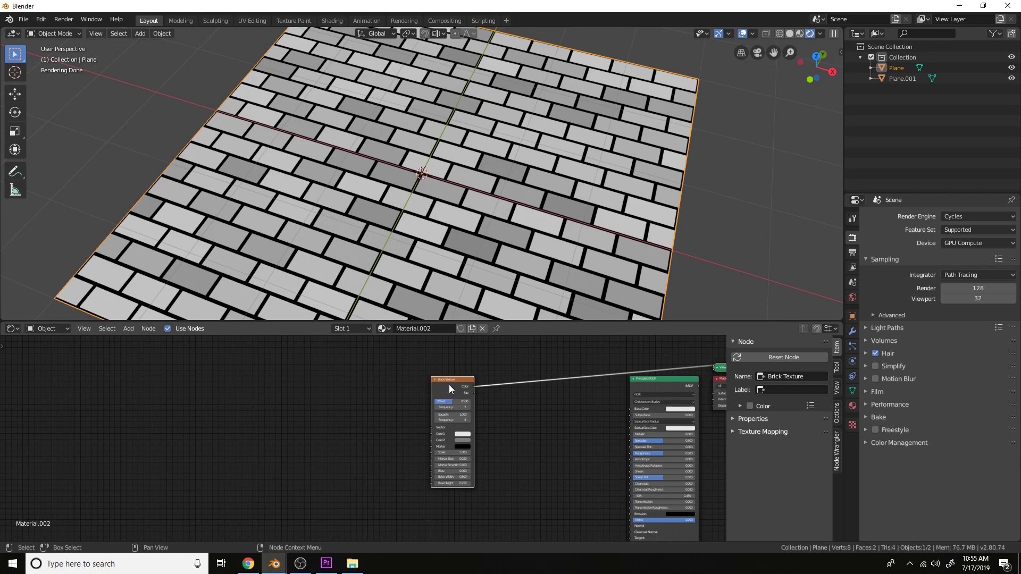
pyautogui.hotkey('ctrl', 't')
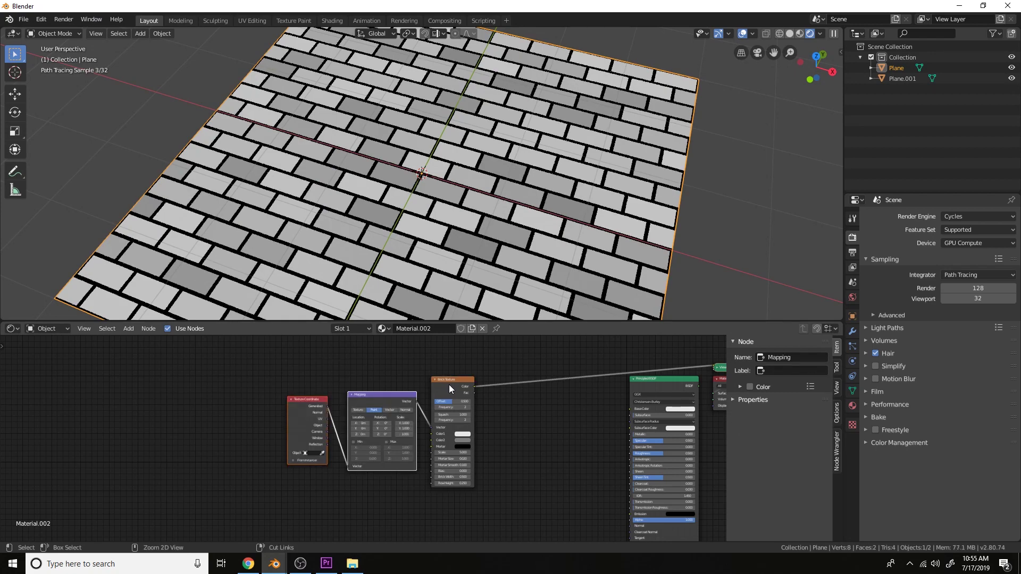
pyautogui.scroll(3, 480, 403)
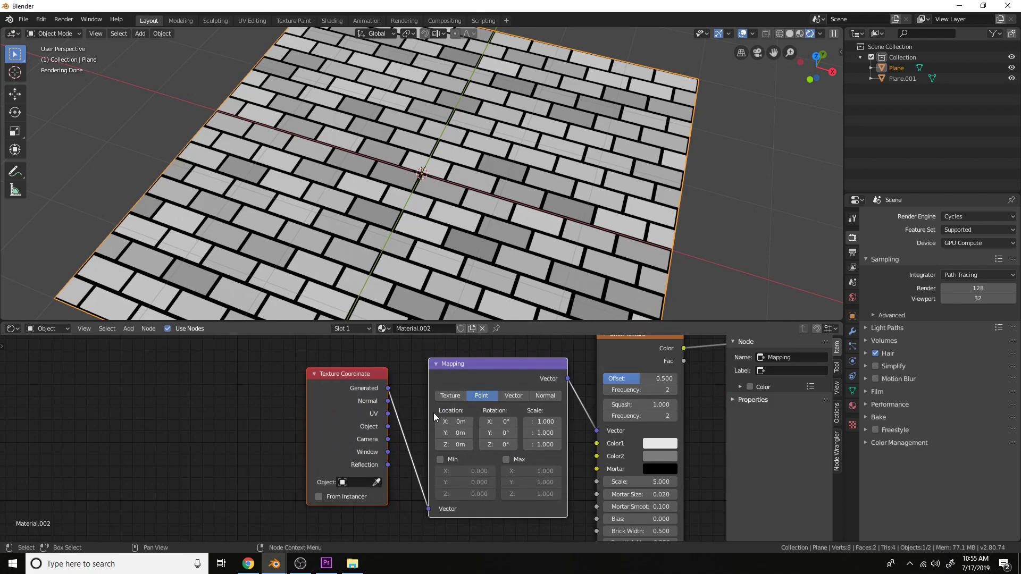
pyautogui.moveTo(388, 414); pyautogui.dragTo(438, 512)
pyautogui.scroll(-4, 519, 234)
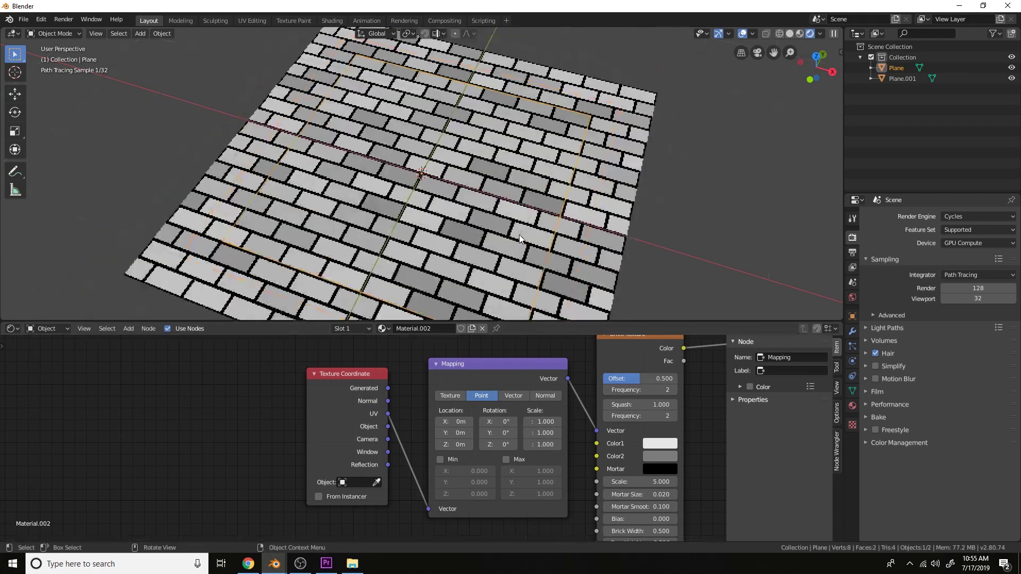
pyautogui.moveTo(519, 235); pyautogui.dragTo(539, 255, button='middle')
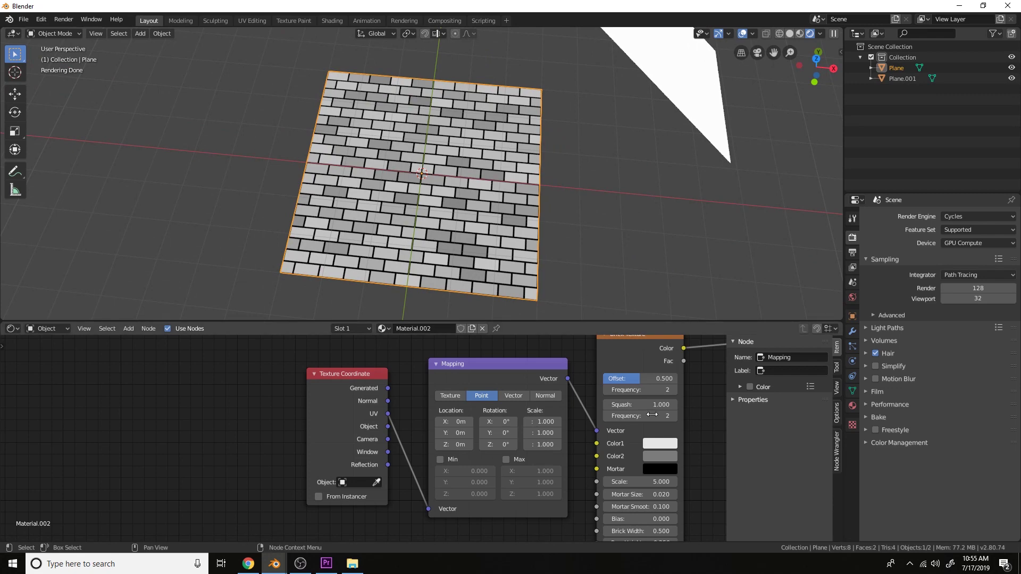
# Set the Brick Texture's brick width to 0.250 to make the bricks square.
pyautogui.moveTo(662, 420); pyautogui.dragTo(514, 365, button='middle')
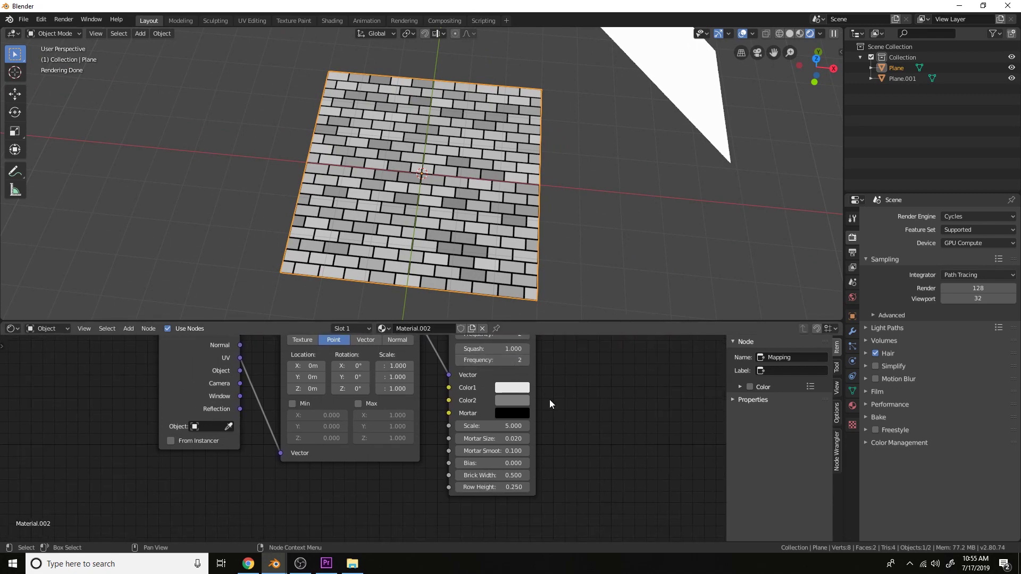
pyautogui.click(502, 474)
pyautogui.click(502, 472)
pyautogui.press('Return')
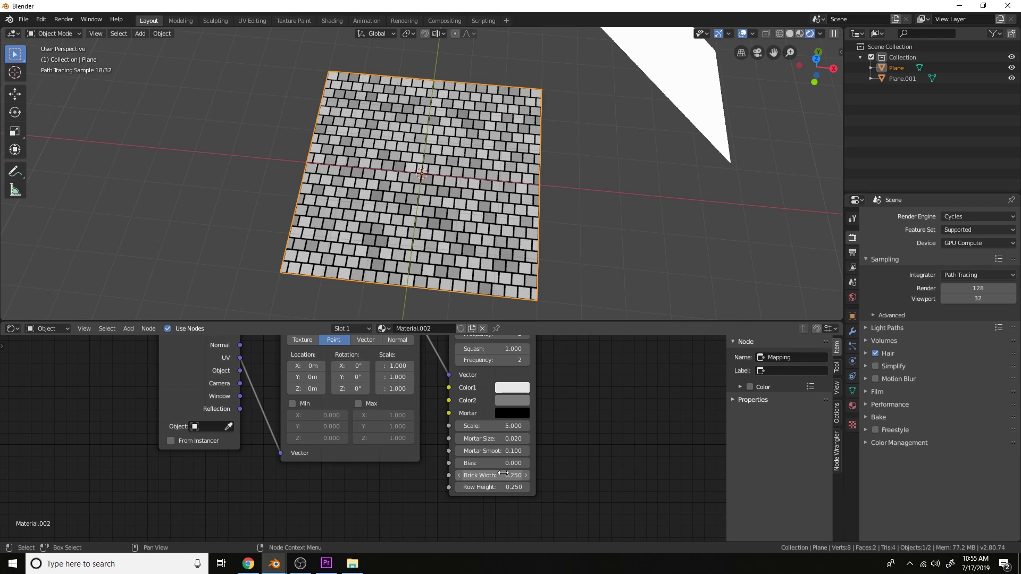
pyautogui.scroll(5, 516, 180)
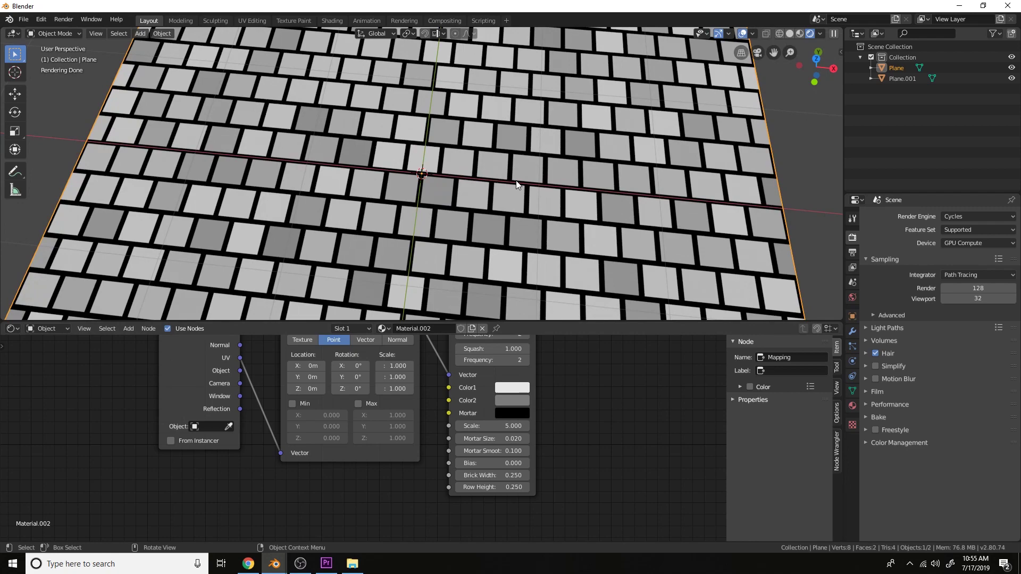
pyautogui.scroll(-2, 534, 478)
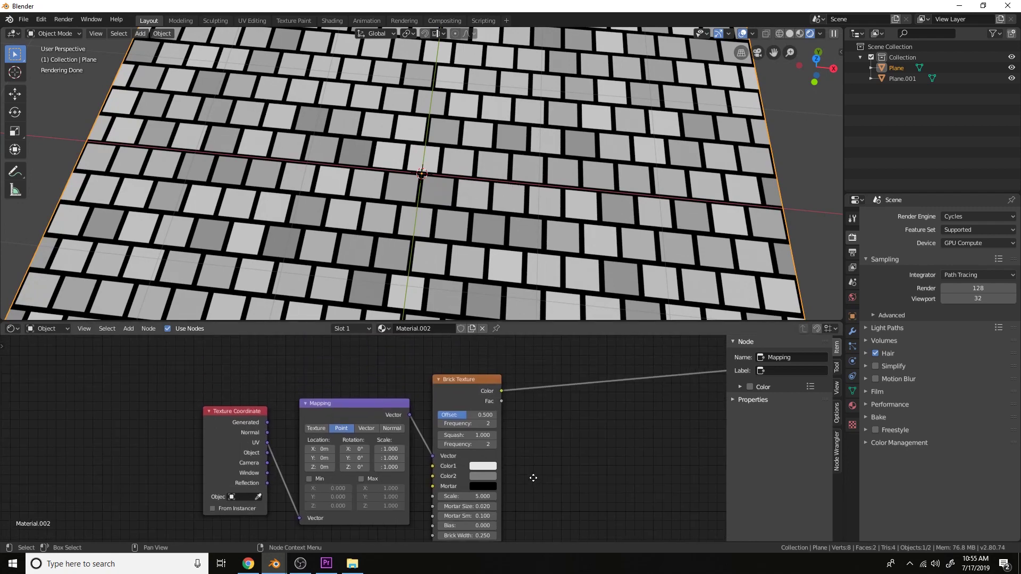
# Set the Brick Texture's offset to 0.000 so the tiles line up in a straight grid.
pyautogui.scroll(2, 534, 478)
pyautogui.moveTo(505, 415); pyautogui.dragTo(467, 415)
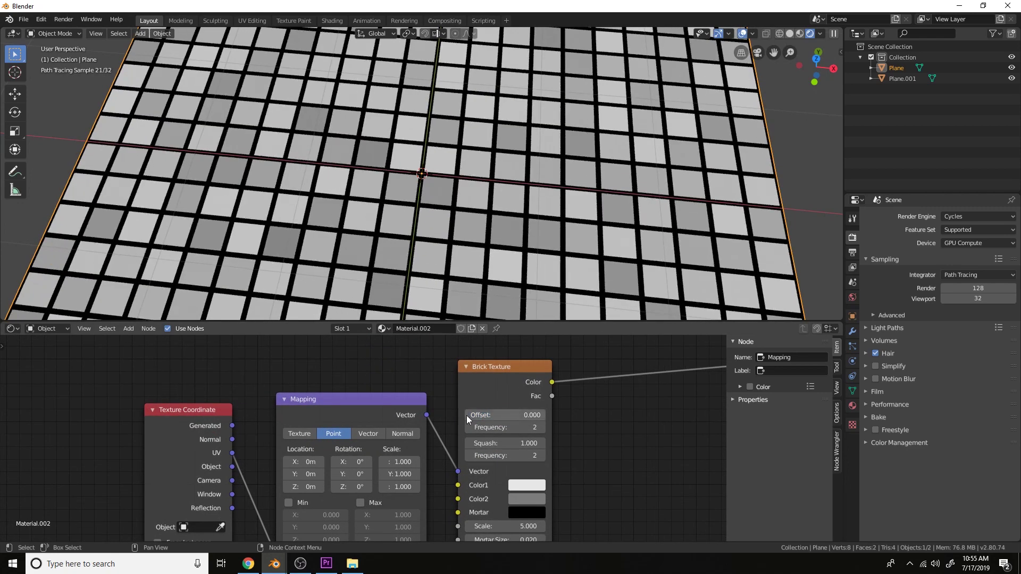
pyautogui.scroll(-4, 511, 235)
pyautogui.moveTo(511, 236); pyautogui.dragTo(505, 205, button='middle')
pyautogui.scroll(2, 504, 205)
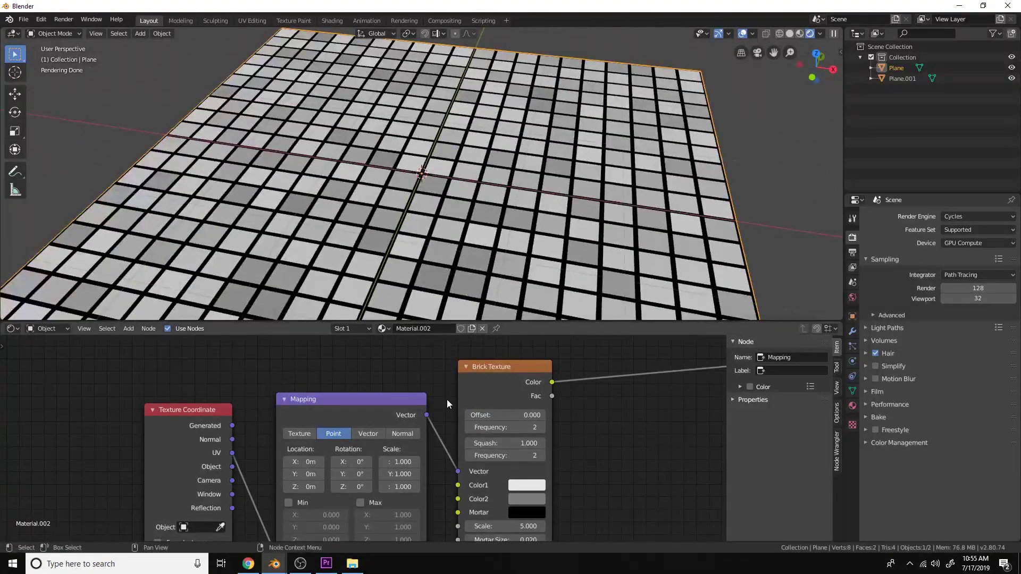
# Set the Brick Texture's mortar size to 0.005 for thinner grout lines.
pyautogui.scroll(-4, 447, 400)
pyautogui.moveTo(455, 423); pyautogui.dragTo(450, 387, button='middle')
pyautogui.scroll(3, 450, 388)
pyautogui.moveTo(491, 414); pyautogui.dragTo(458, 385, button='middle')
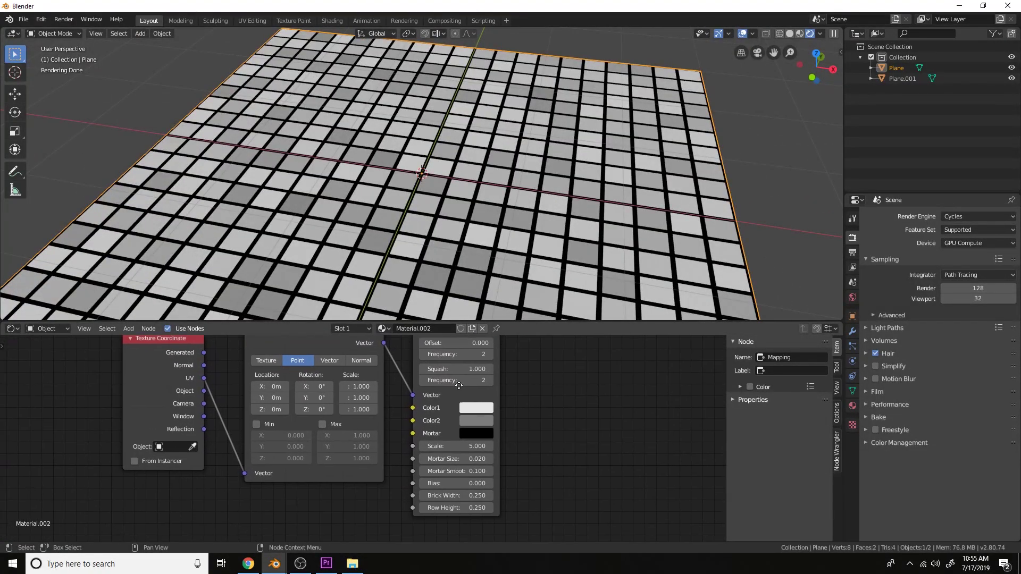
pyautogui.scroll(1, 459, 385)
pyautogui.click(486, 457)
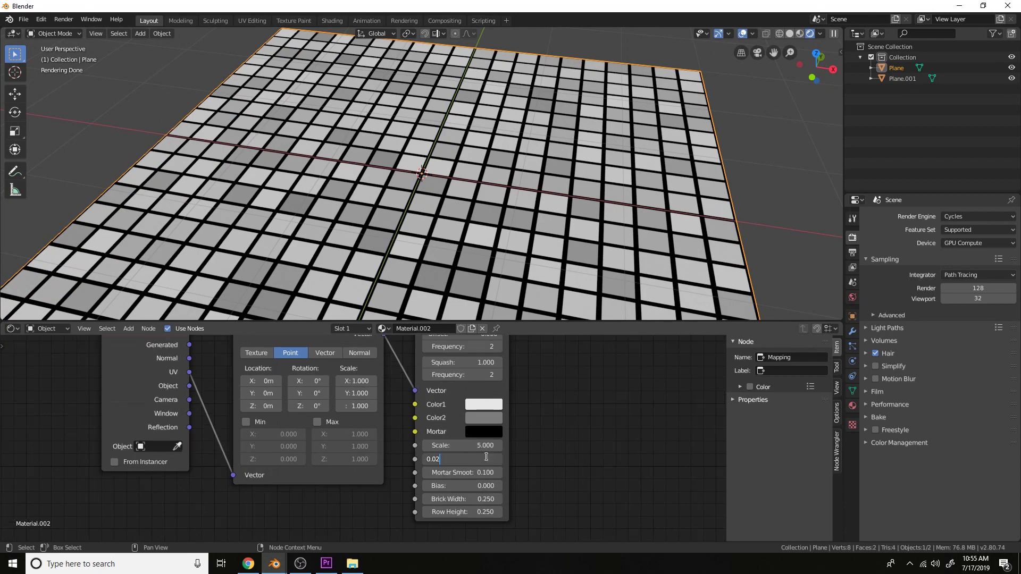
pyautogui.write('0.005')
pyautogui.press('Return')
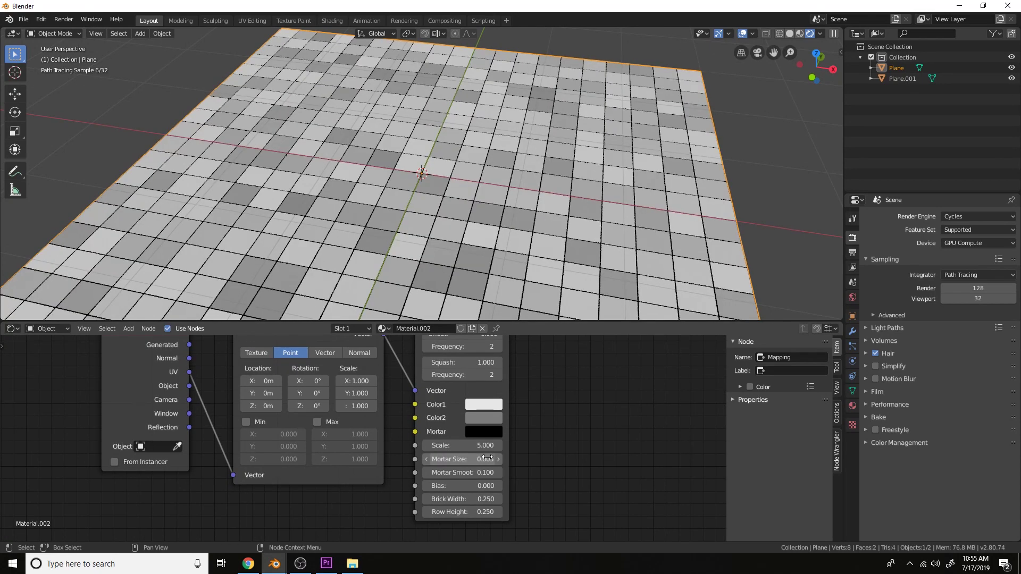
pyautogui.moveTo(512, 100); pyautogui.dragTo(533, 110, button='middle')
pyautogui.scroll(4, 508, 222)
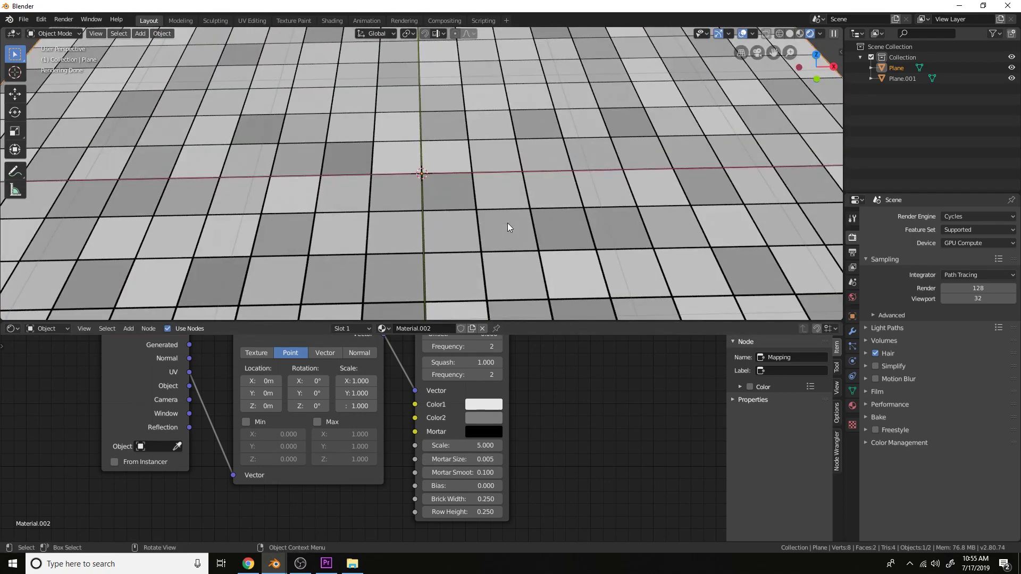
# Move the Texture Coordinate and Mapping nodes away from the Brick Texture to make room between them.
pyautogui.scroll(-3, 330, 430)
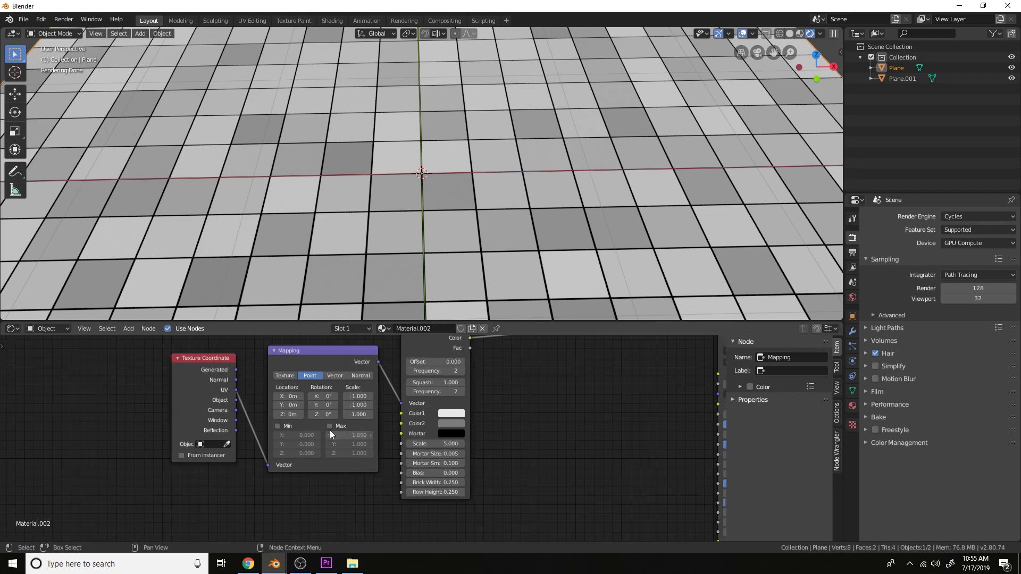
pyautogui.press('b')
pyautogui.moveTo(456, 488); pyautogui.dragTo(296, 401)
pyautogui.press('g')
pyautogui.click(298, 392)
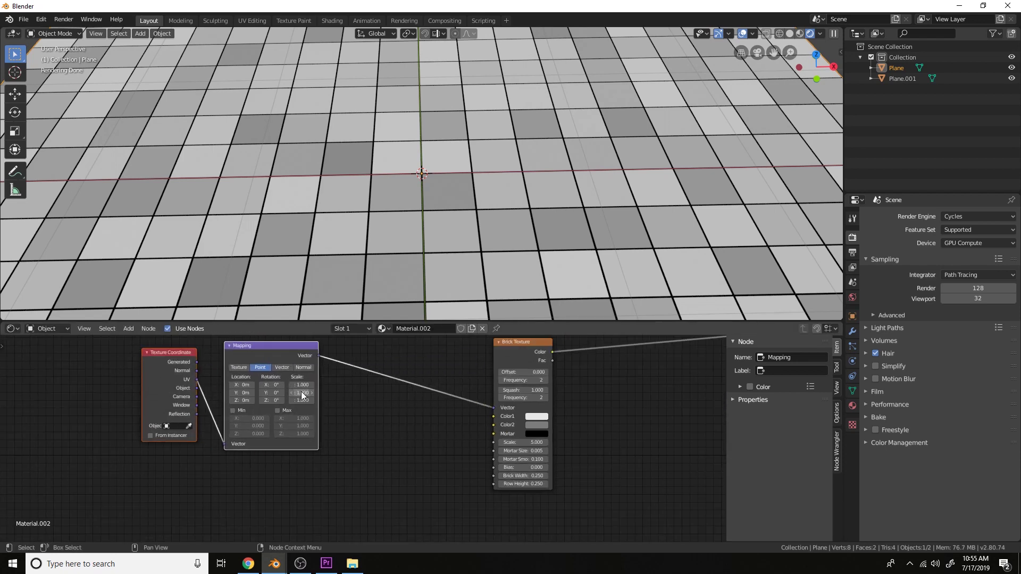
# Add a Noise Texture node just below the Mapping node.
pyautogui.moveTo(347, 430); pyautogui.dragTo(384, 381, button='middle')
pyautogui.scroll(1, 384, 382)
pyautogui.hotkey('shift', 'a')
pyautogui.click(384, 382)
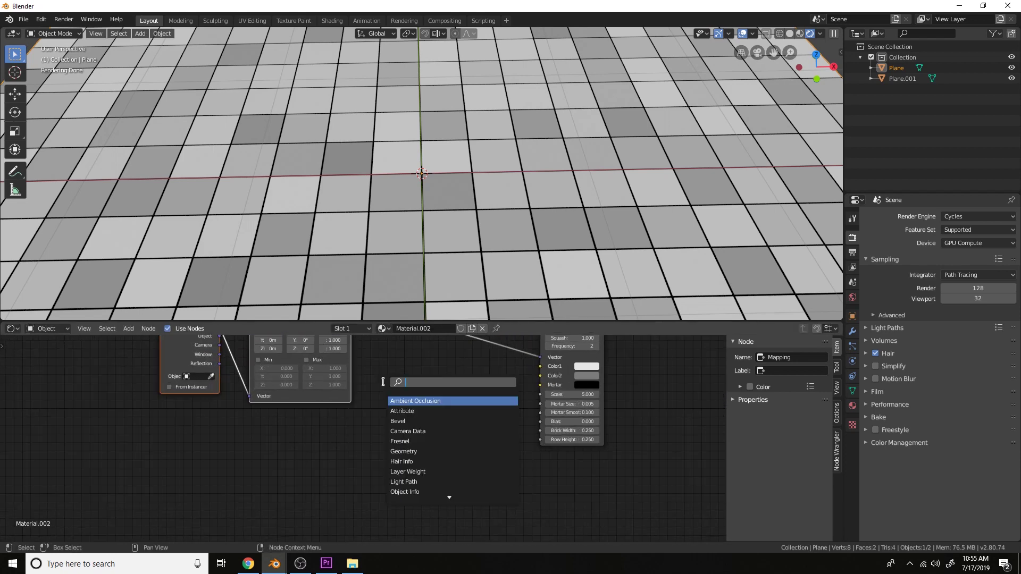
pyautogui.write('noise')
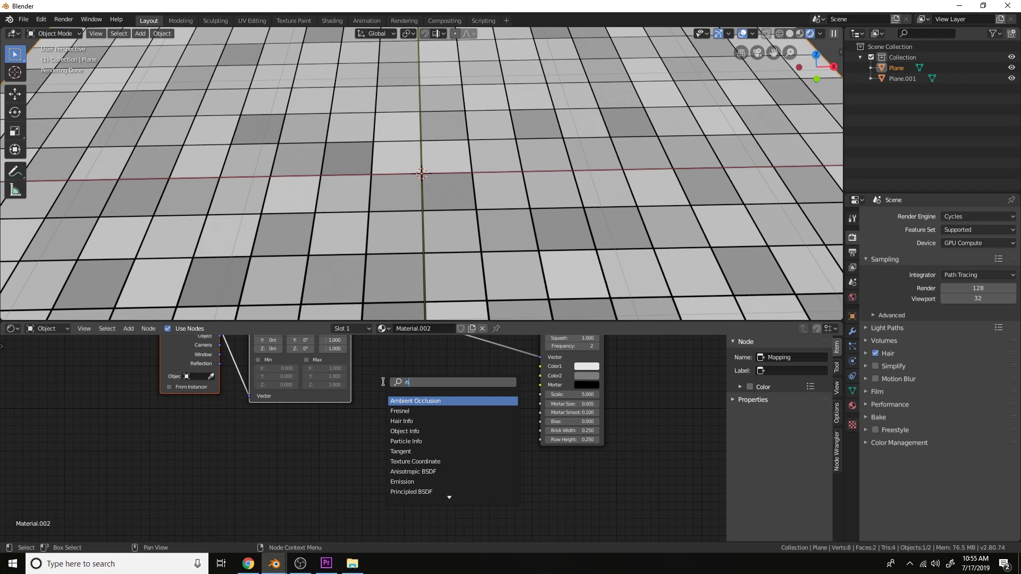
pyautogui.press('Return')
pyautogui.click(274, 407)
pyautogui.scroll(4, 431, 370)
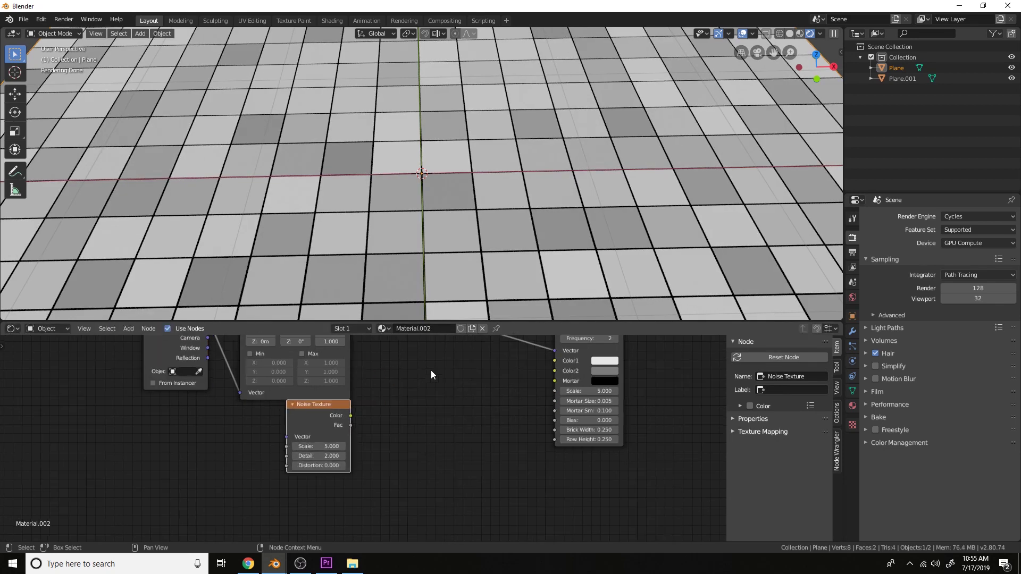
# Add a MixRGB node between the Noise Texture and the Brick Texture.
pyautogui.hotkey('shift', 'a')
pyautogui.click(444, 365)
pyautogui.write('mix')
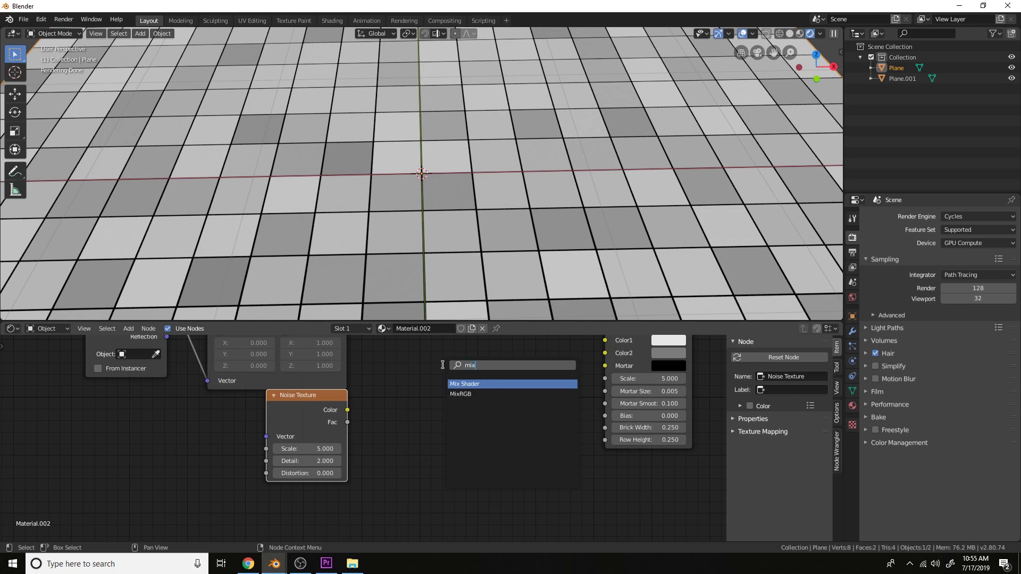
pyautogui.press('Return')
pyautogui.click(471, 375)
# Add a Value node and place it between the Noise Texture and the Mix node.
pyautogui.hotkey('shift', 'a')
pyautogui.click(470, 372)
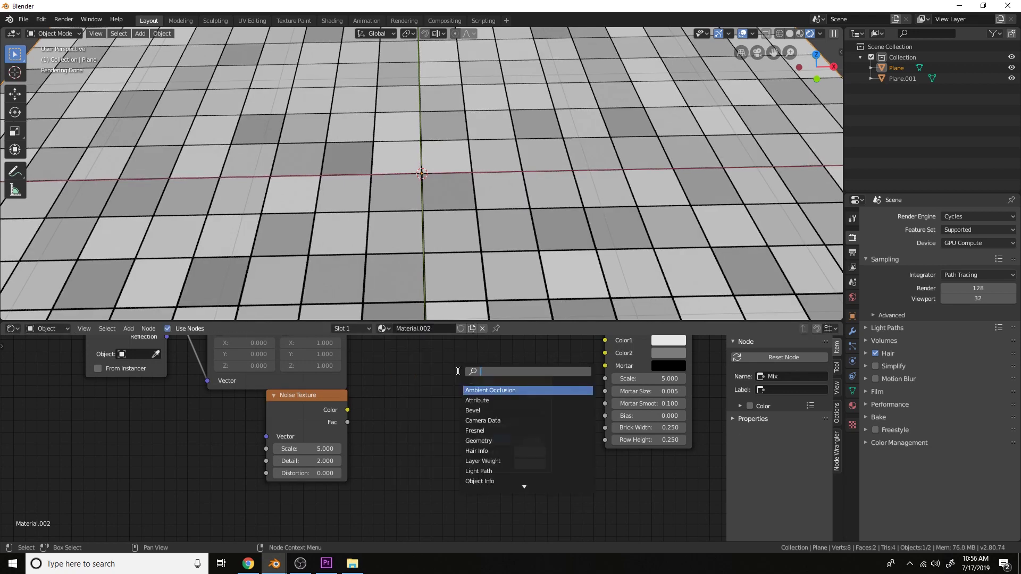
pyautogui.write('value')
pyautogui.press('Return')
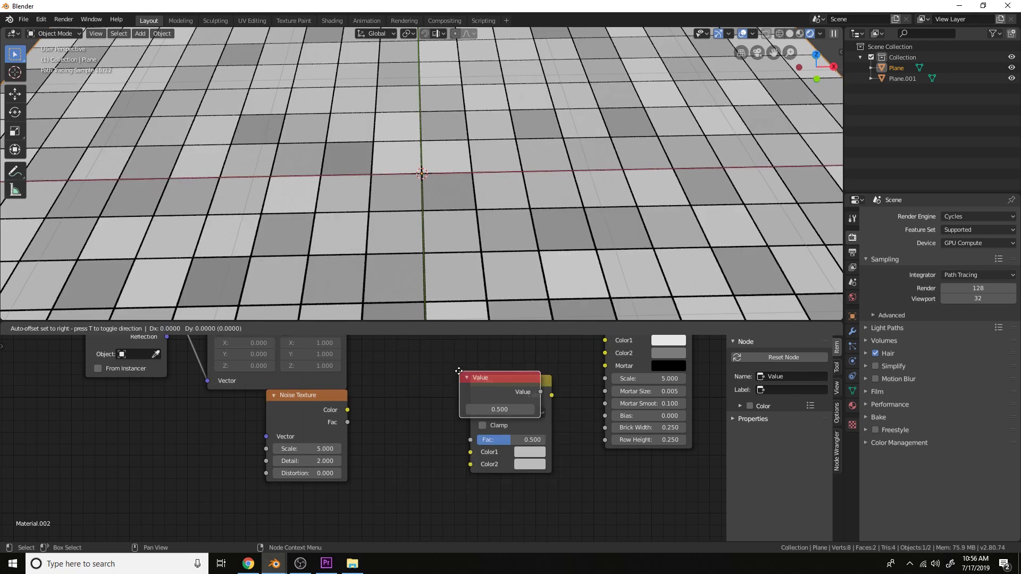
pyautogui.click(390, 426)
pyautogui.moveTo(421, 438); pyautogui.dragTo(442, 399, button='middle')
pyautogui.scroll(1, 443, 399)
pyautogui.moveTo(454, 406); pyautogui.dragTo(414, 412)
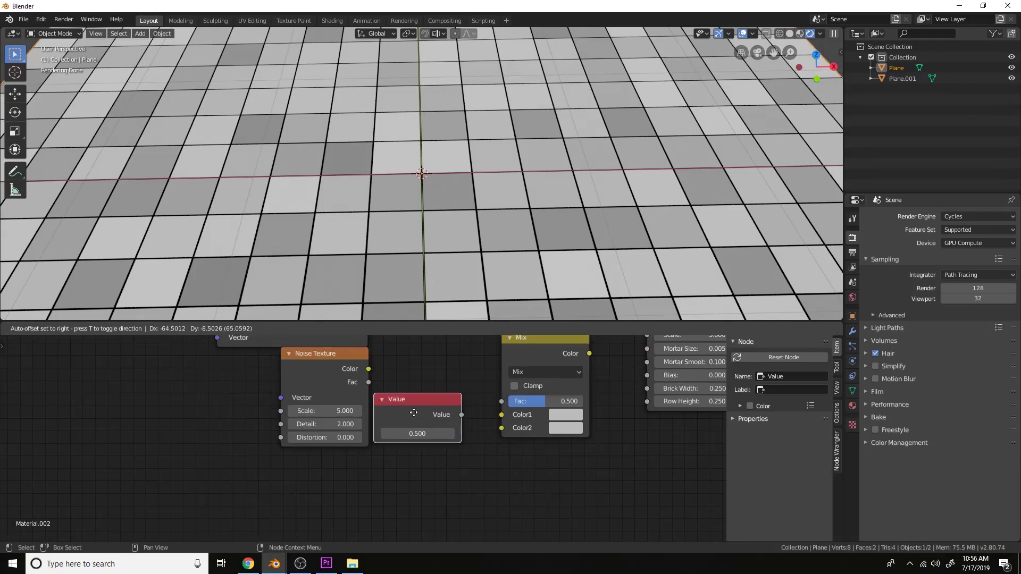
# Duplicate the Value node below the original and connect the two to the Mix node's Color1 and Color2 inputs.
pyautogui.hotkey('shift', 'd')
pyautogui.click(413, 478)
pyautogui.moveTo(462, 481); pyautogui.dragTo(502, 415)
pyautogui.scroll(-1, 531, 410)
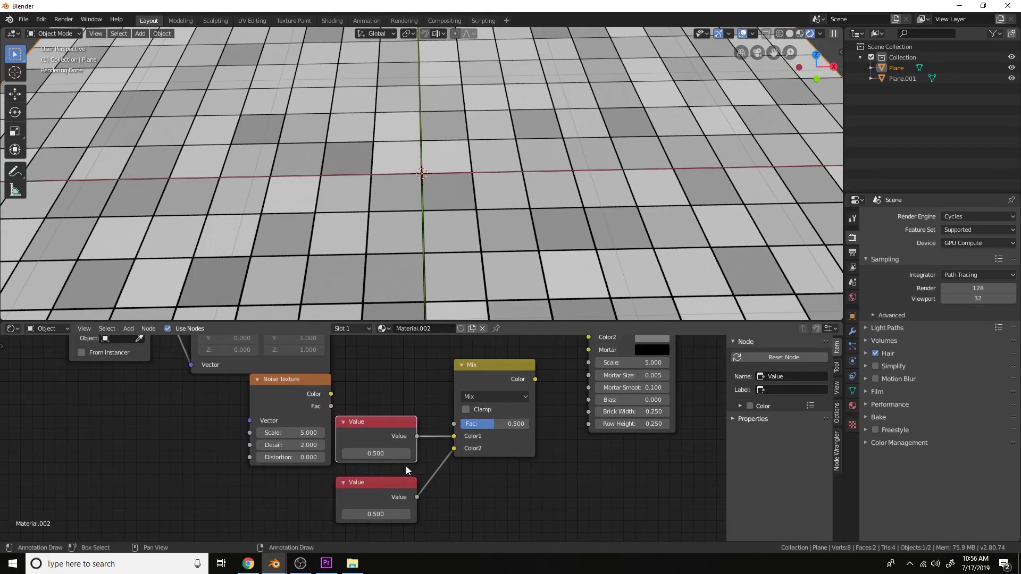
# Set the Value node feeding Color1 to 0.010 and the one feeding Color2 to 0.001.
pyautogui.click(386, 454)
pyautogui.write('0.5')
pyautogui.write('1')
pyautogui.press('Return')
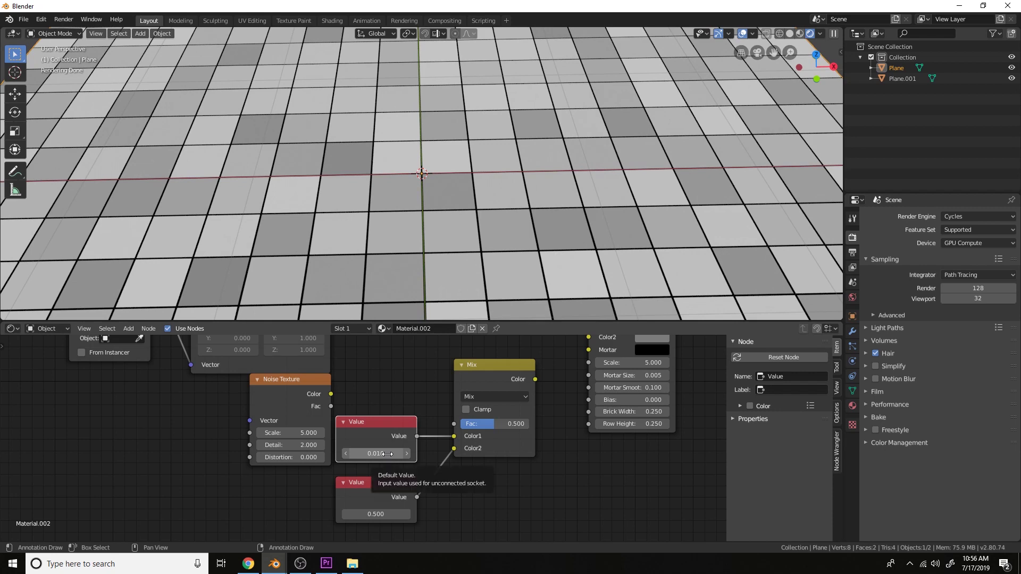
pyautogui.click(380, 513)
pyautogui.write('0.5')
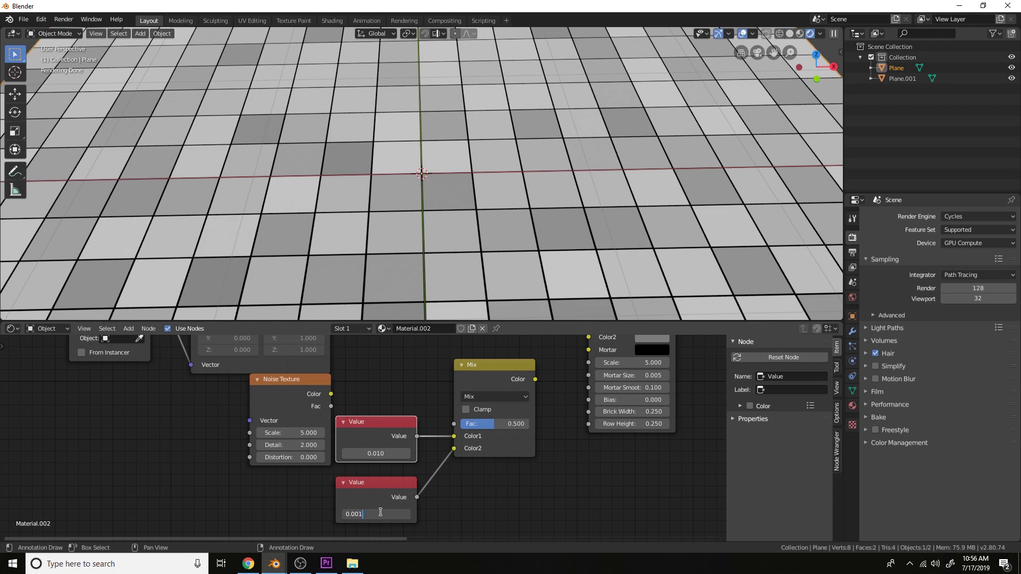
pyautogui.press('Return')
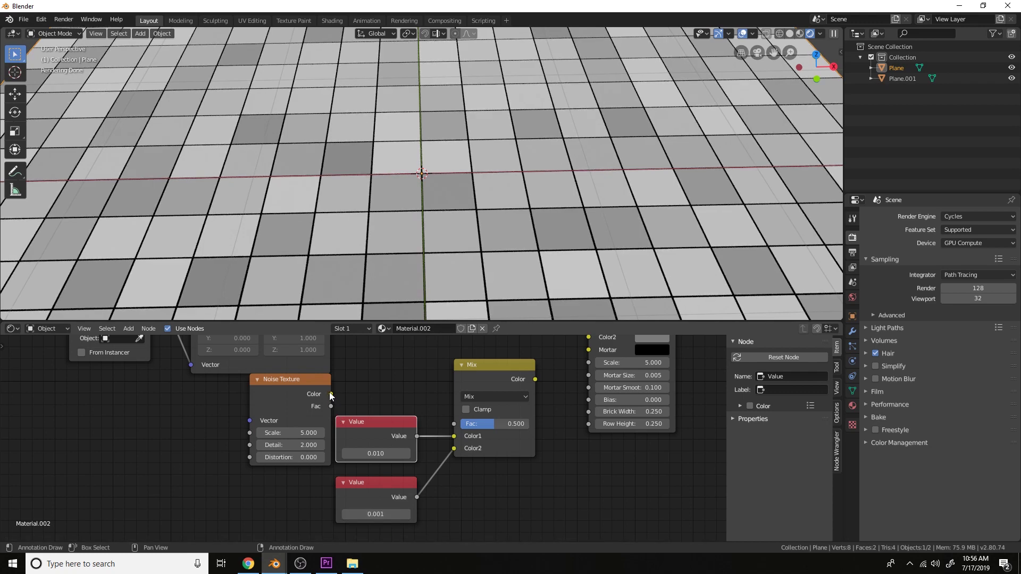
# Connect the Noise Texture's color to the Mix factor and the Mix color to the Brick Texture's Mortar Size.
pyautogui.moveTo(331, 396); pyautogui.dragTo(454, 424)
pyautogui.click(532, 382)
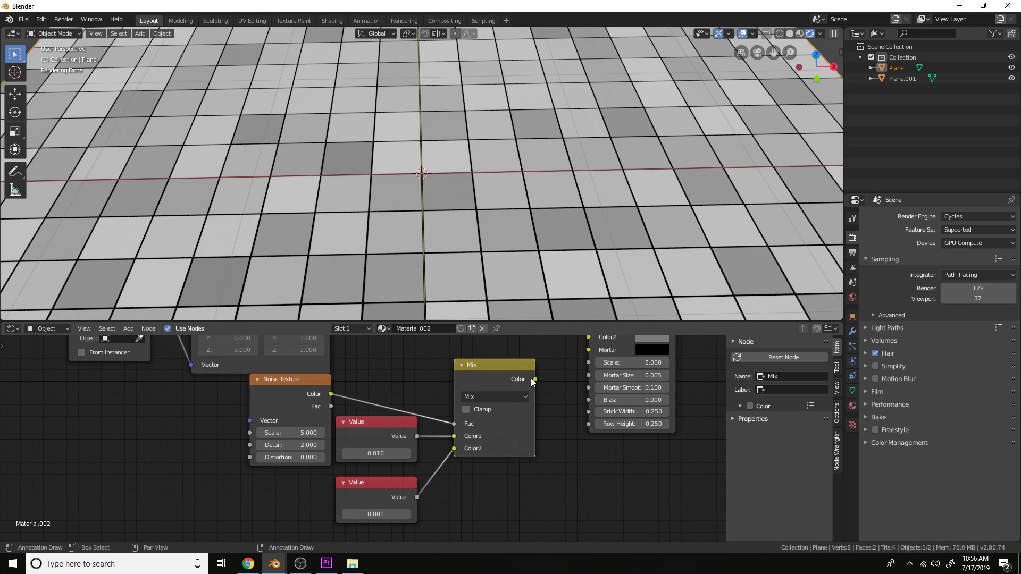
pyautogui.moveTo(533, 380); pyautogui.dragTo(589, 376)
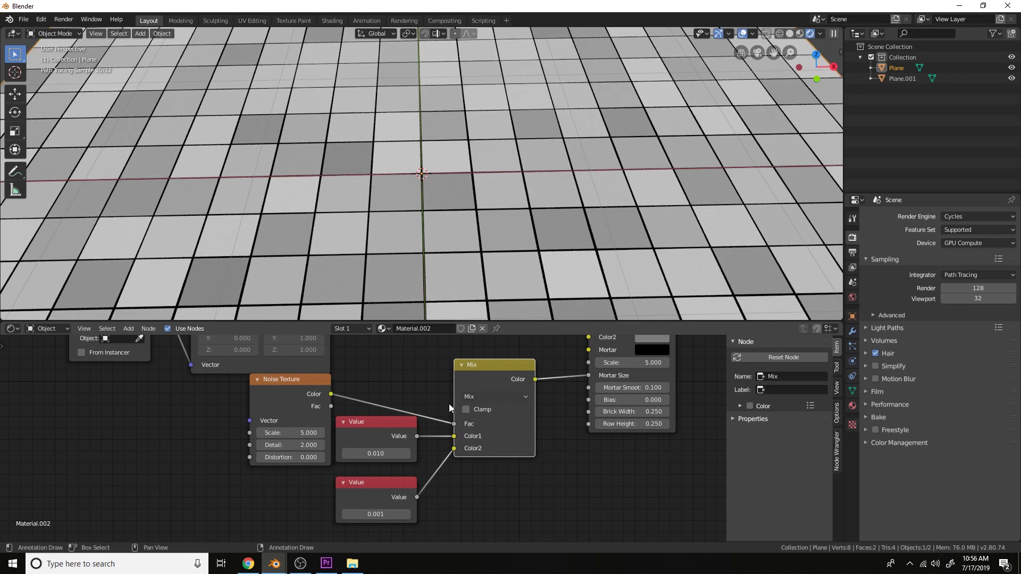
# Try larger Noise Texture scales for the mortar variation, ending at 71.600.
pyautogui.scroll(-2, 449, 404)
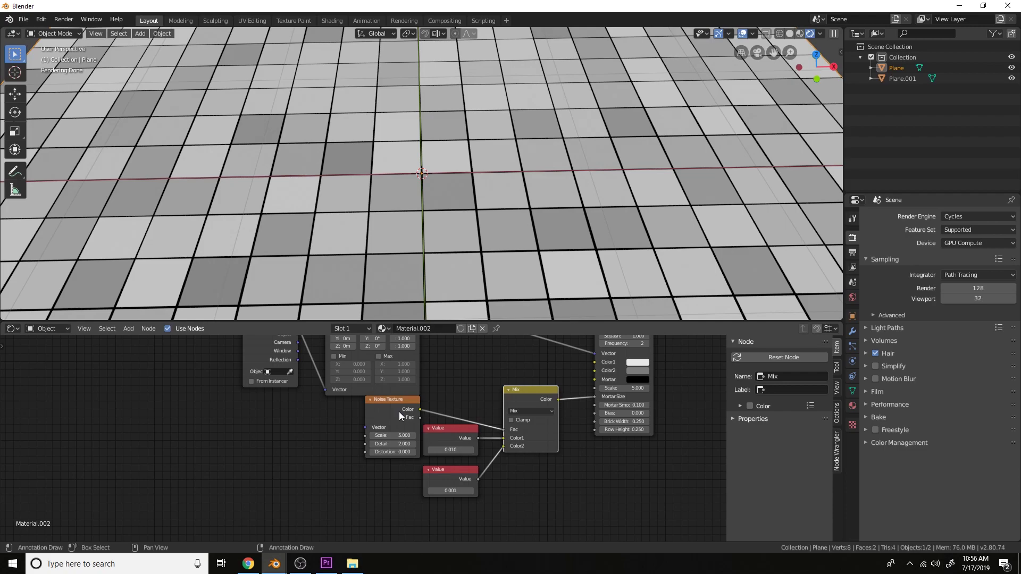
pyautogui.moveTo(495, 474); pyautogui.dragTo(481, 446, button='middle')
pyautogui.press('b')
pyautogui.moveTo(466, 489); pyautogui.dragTo(387, 442)
pyautogui.moveTo(379, 406); pyautogui.dragTo(1, 519)
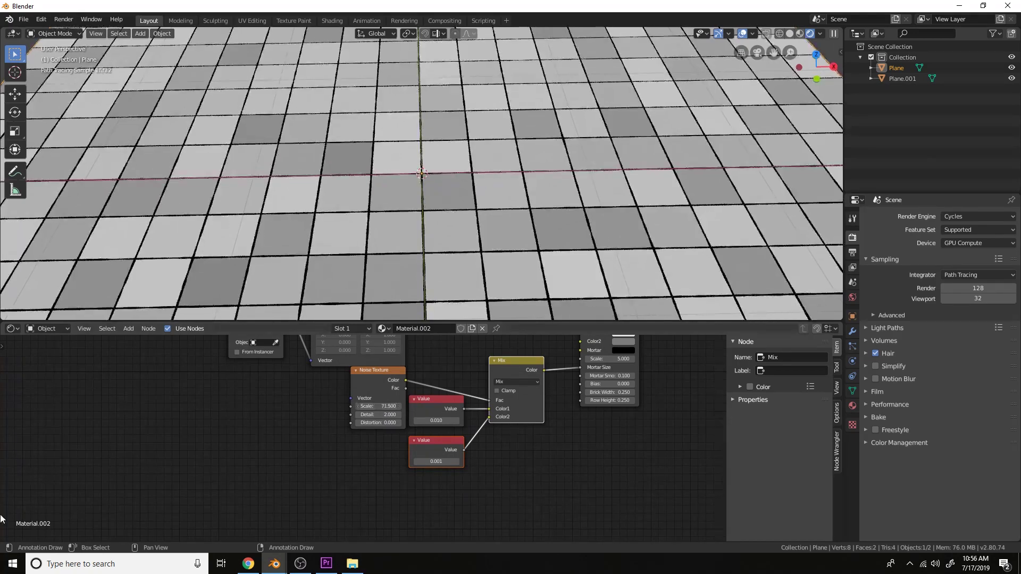
pyautogui.moveTo(584, 181); pyautogui.dragTo(588, 212, button='middle')
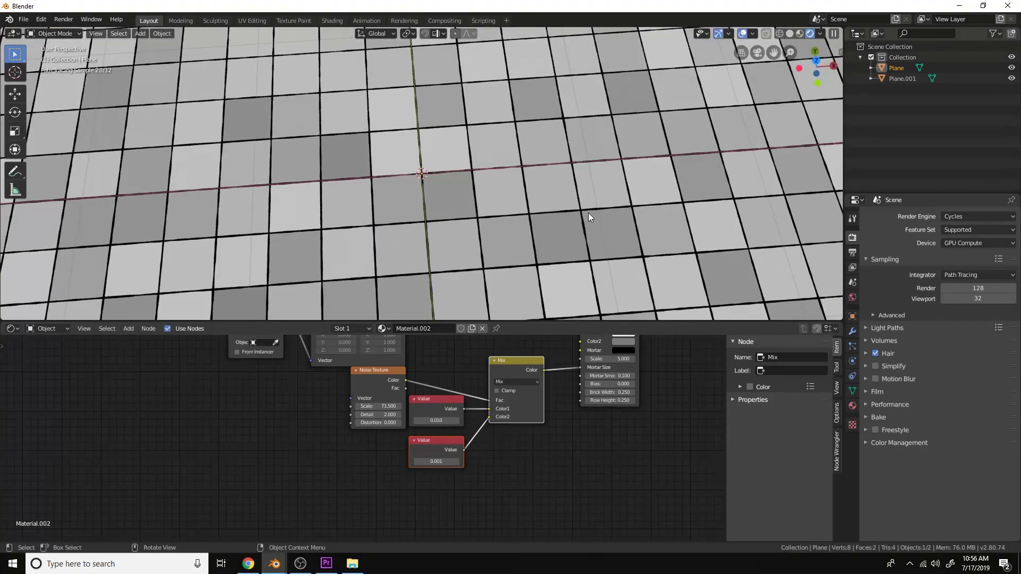
pyautogui.scroll(3, 588, 213)
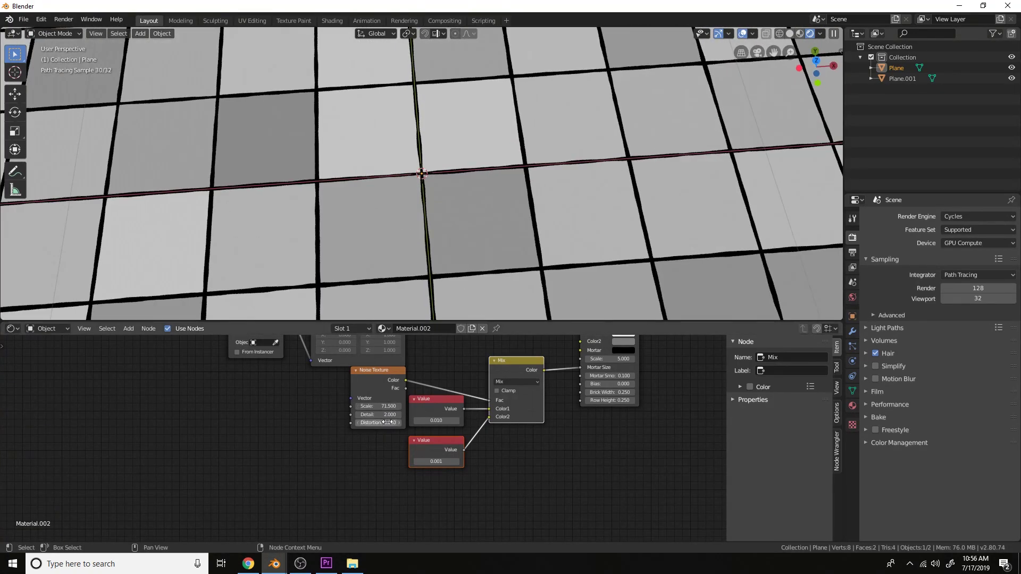
pyautogui.moveTo(386, 406); pyautogui.dragTo(434, 407)
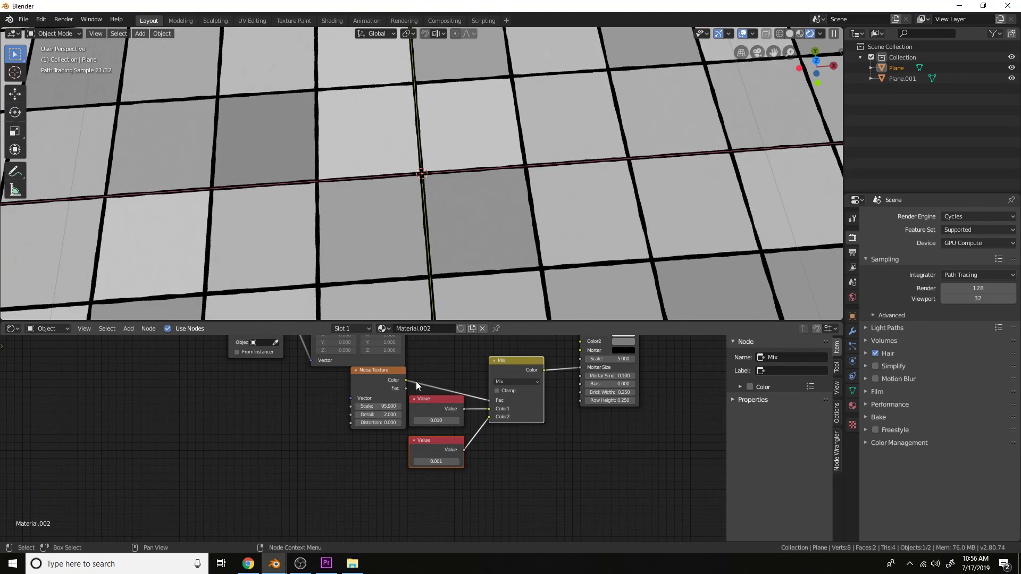
pyautogui.scroll(2, 399, 404)
pyautogui.moveTo(340, 465); pyautogui.dragTo(292, 464)
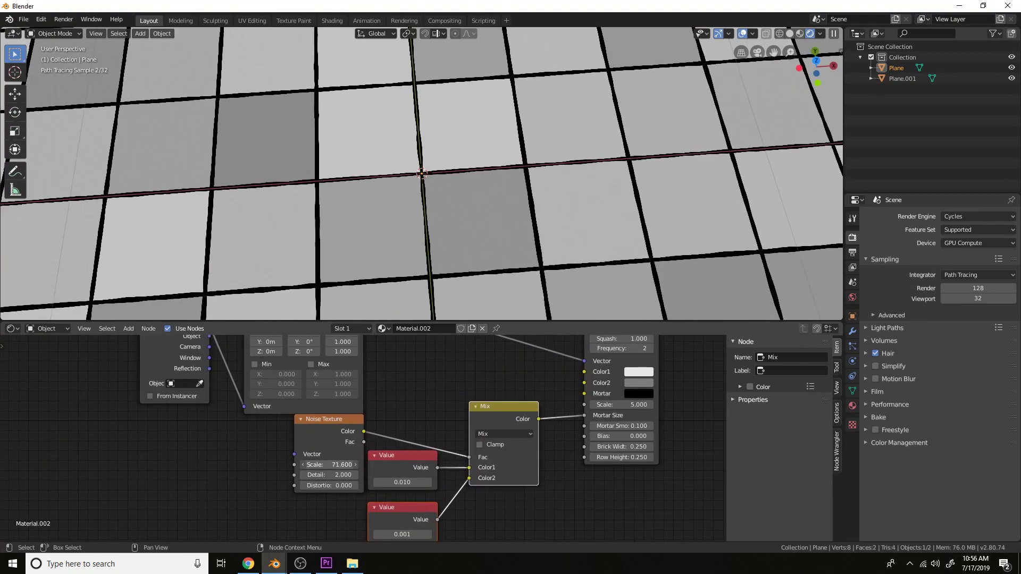
# Set the Noise Texture's detail to 16.000.
pyautogui.hotkey('shift', 'a')
pyautogui.click(417, 410)
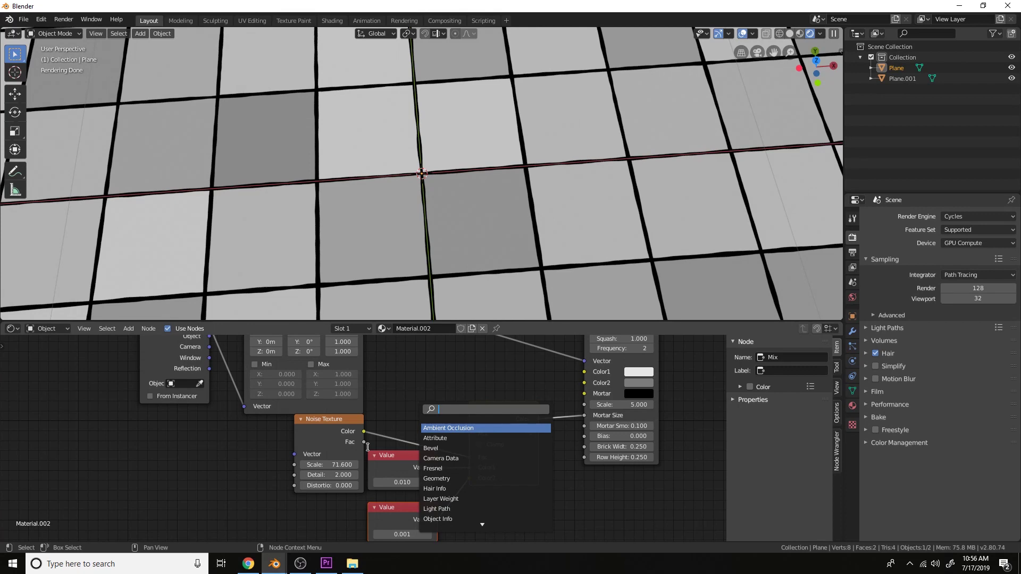
pyautogui.moveTo(342, 472); pyautogui.dragTo(383, 472)
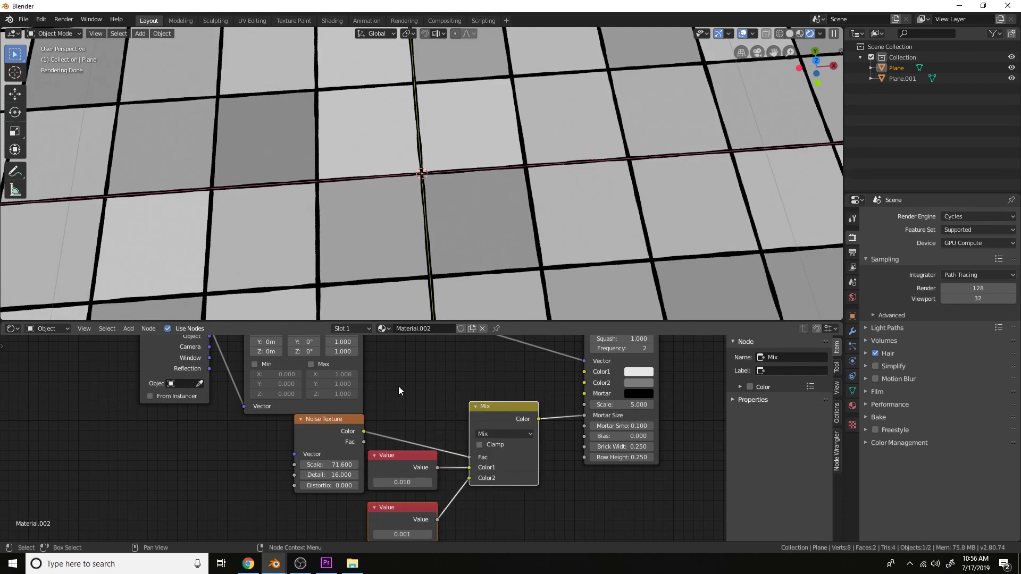
# Insert a ColorRamp between the Noise Texture and the Mix factor and pull both stops inward, with the white stop at 0.650.
pyautogui.hotkey('shift', 'a')
pyautogui.write('col')
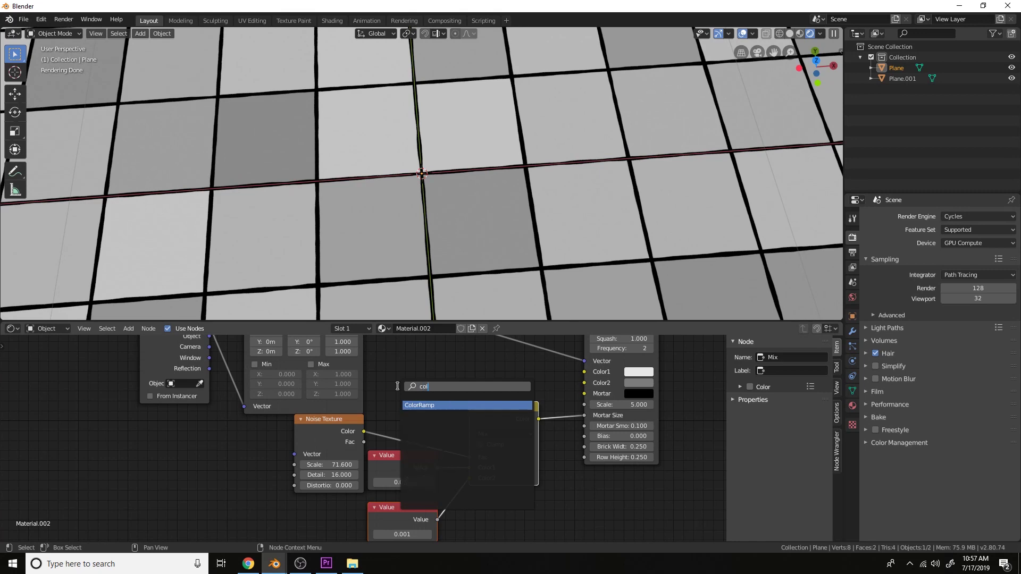
pyautogui.press('Return')
pyautogui.click(397, 367)
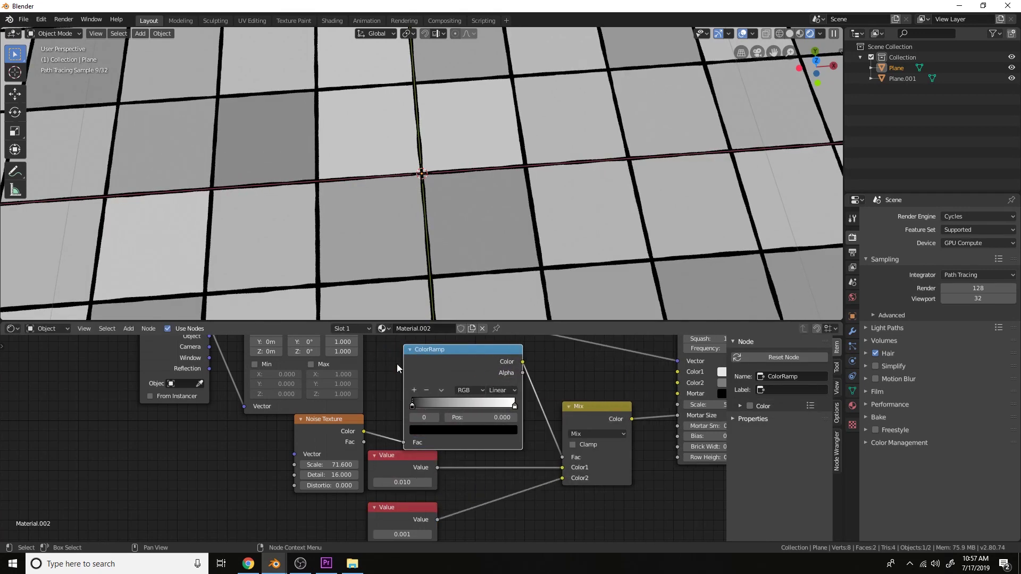
pyautogui.moveTo(414, 403)
pyautogui.mouseDown()
pyautogui.moveTo(455, 403)
pyautogui.moveTo(432, 404)
pyautogui.mouseUp()
pyautogui.moveTo(509, 402); pyautogui.dragTo(472, 400)
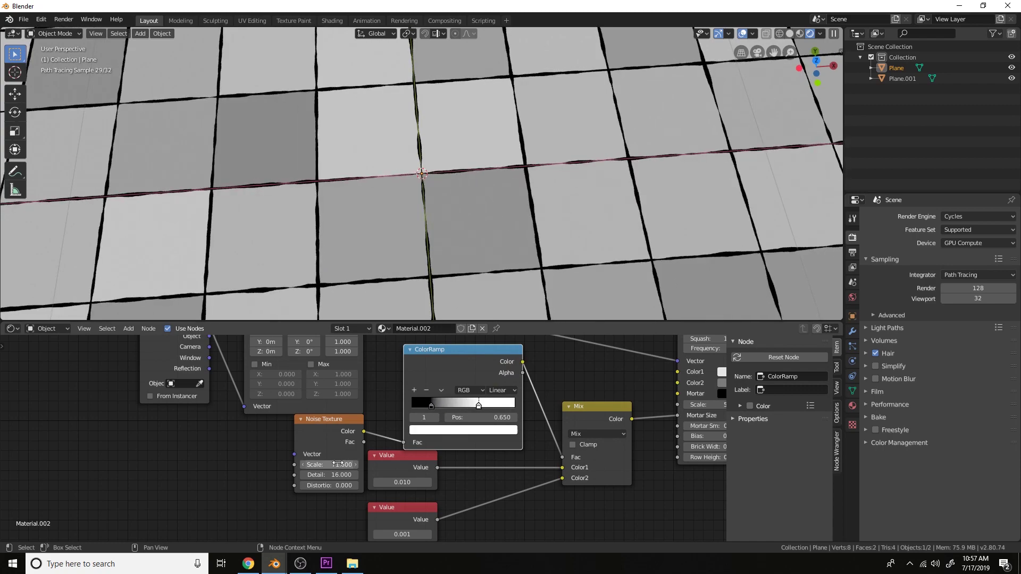
# Reduce the Noise Texture's scale to 21.700 and check the mortar variation across the whole plane.
pyautogui.moveTo(330, 465); pyautogui.dragTo(288, 465)
pyautogui.scroll(-8, 604, 221)
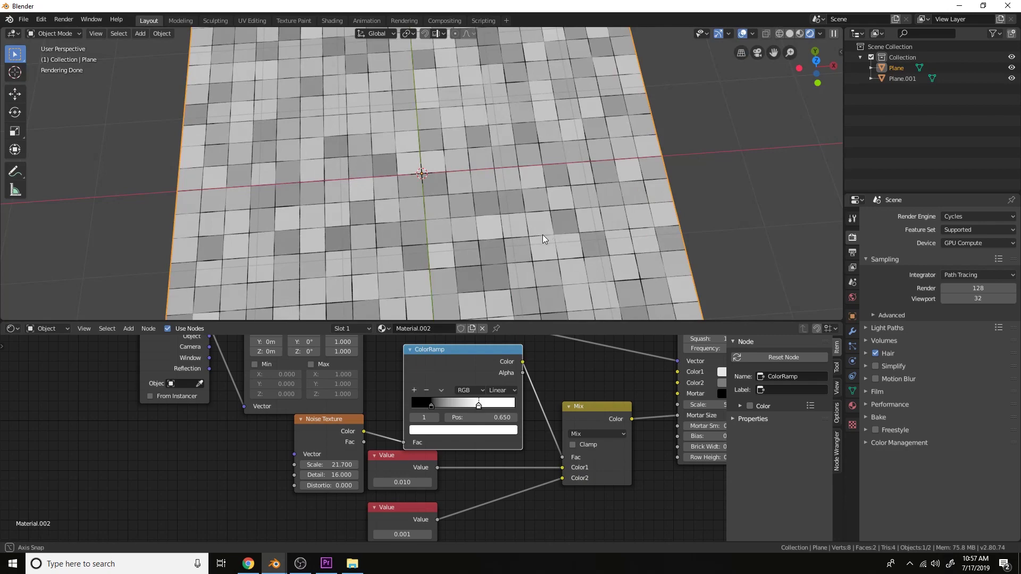
pyautogui.moveTo(541, 242); pyautogui.dragTo(554, 210, button='middle')
# Select all nodes from the Texture Coordinate through the Brick Texture and move them away from the Principled BSDF.
pyautogui.scroll(-5, 564, 438)
pyautogui.moveTo(564, 439); pyautogui.dragTo(470, 434, button='middle')
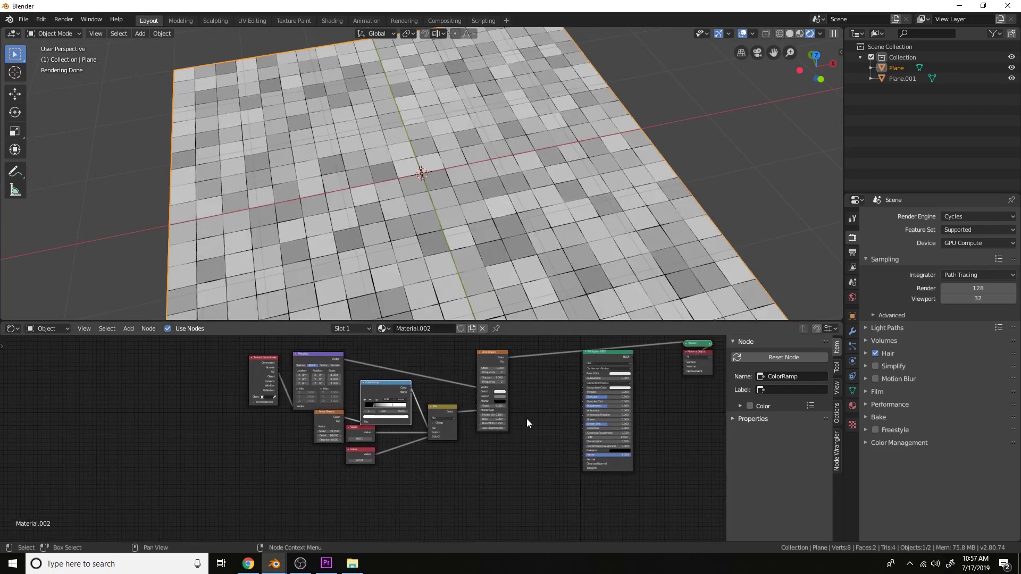
pyautogui.moveTo(526, 502); pyautogui.dragTo(199, 346)
pyautogui.moveTo(400, 381); pyautogui.dragTo(300, 402)
pyautogui.scroll(3, 472, 236)
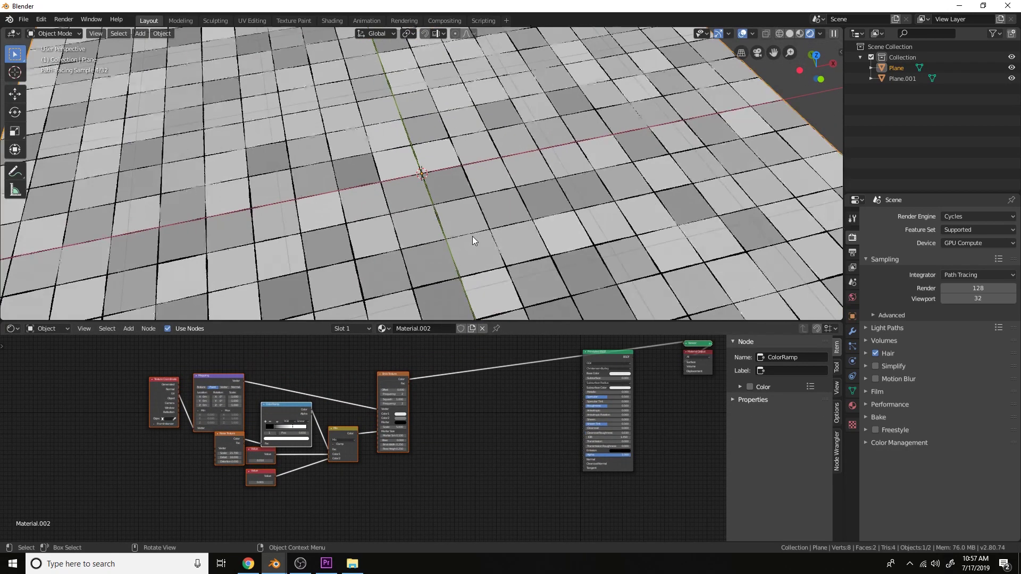
# Add a second Noise Texture node between the Brick Texture and the Principled BSDF.
pyautogui.scroll(2, 438, 409)
pyautogui.scroll(1, 433, 401)
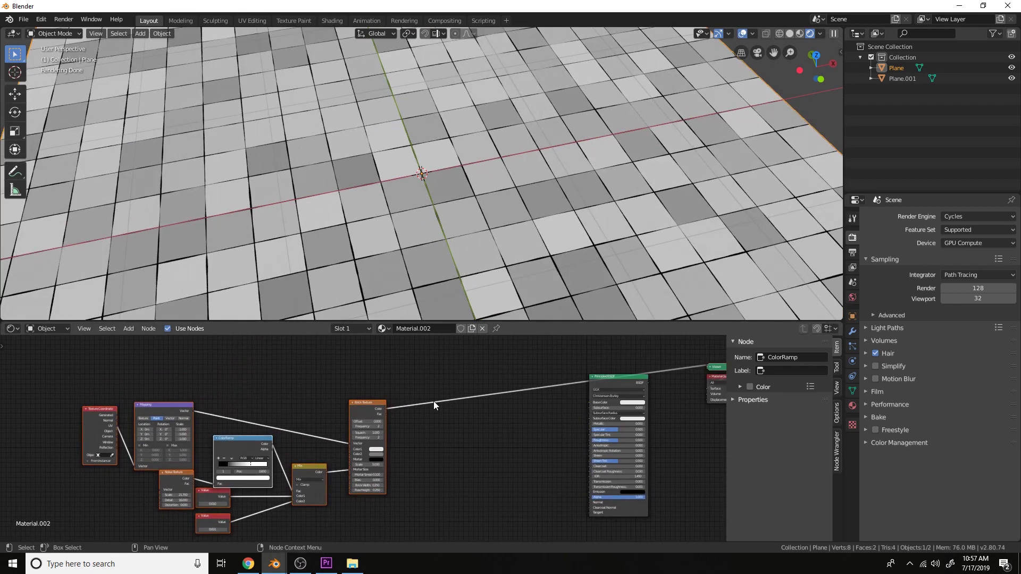
pyautogui.moveTo(466, 372); pyautogui.dragTo(386, 401, button='middle')
pyautogui.scroll(4, 447, 387)
pyautogui.hotkey('shift', 'a')
pyautogui.click(394, 377)
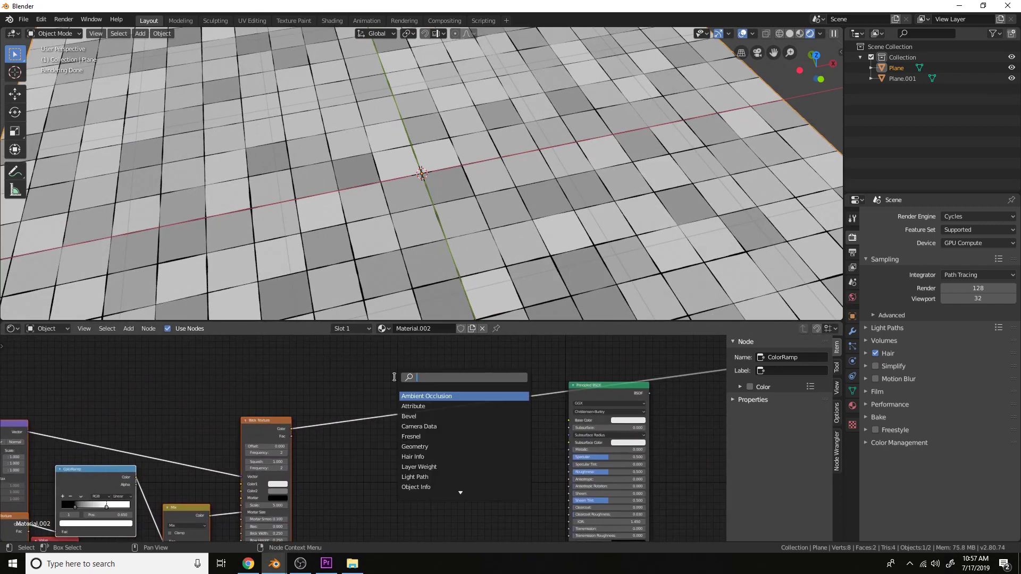
pyautogui.write('noise')
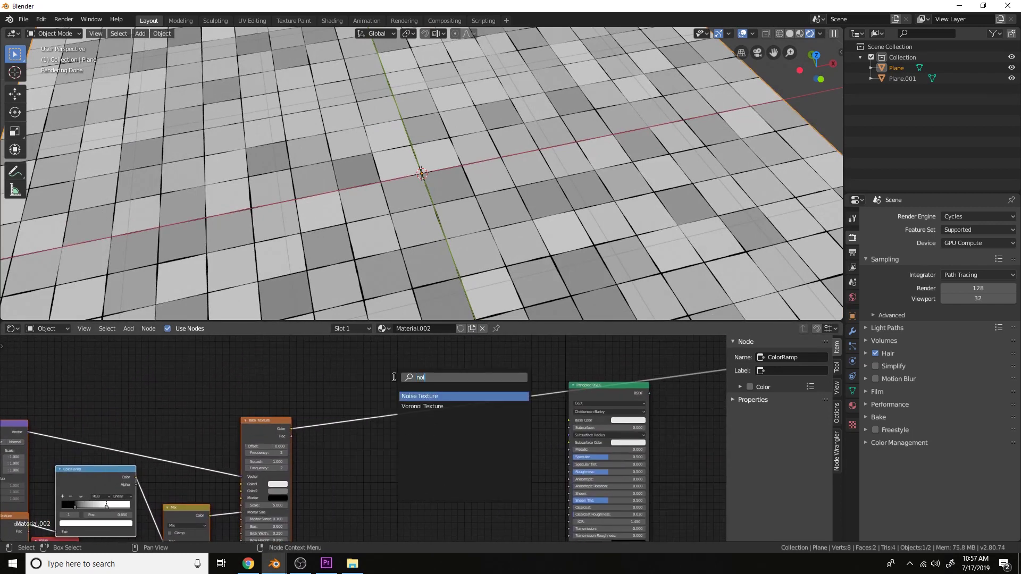
pyautogui.press('Return')
pyautogui.click(406, 341)
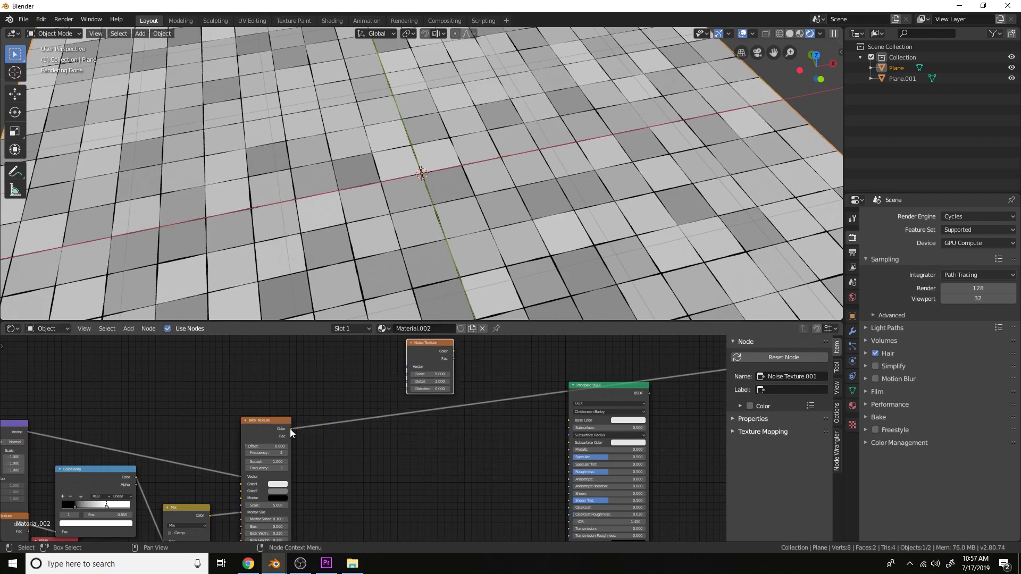
# Connect the Brick Texture's Color to the new Noise Texture's Vector and preview the Noise Texture on the plane.
pyautogui.moveTo(291, 428); pyautogui.dragTo(408, 367)
pyautogui.keyDown('ctrl'); pyautogui.keyDown('shift'); pyautogui.click(430, 349); pyautogui.keyUp('shift'); pyautogui.keyUp('ctrl')
pyautogui.scroll(1, 474, 404)
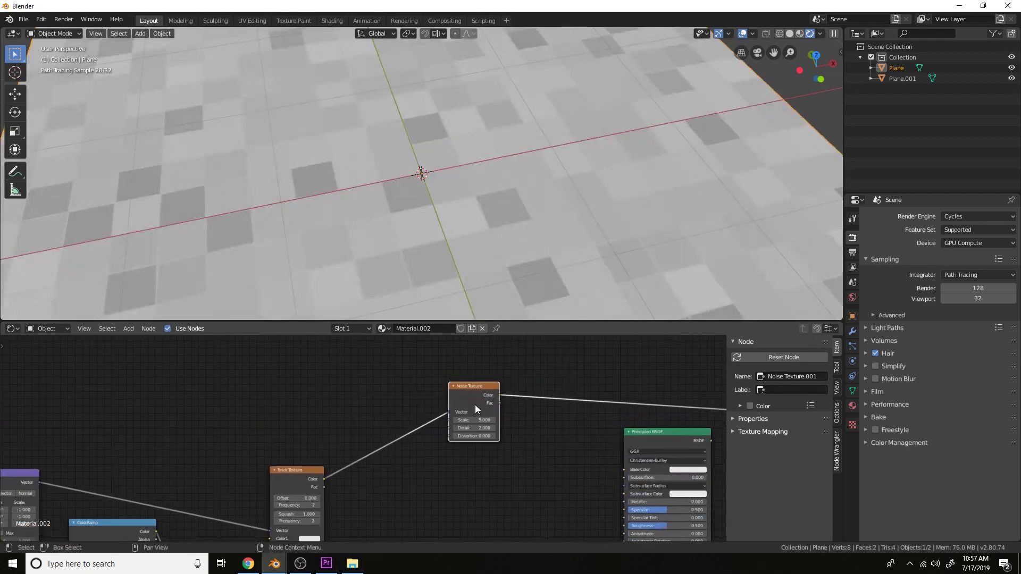
# Add a second Texture Coordinate node above the Brick Texture.
pyautogui.hotkey('shift', 'a')
pyautogui.click(413, 373)
pyautogui.write('text')
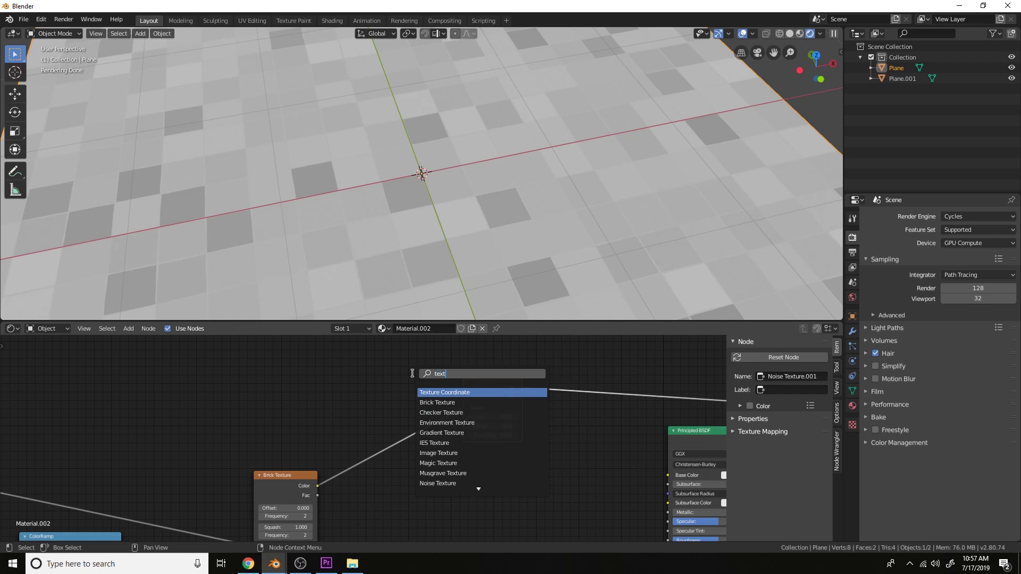
pyautogui.press('Return')
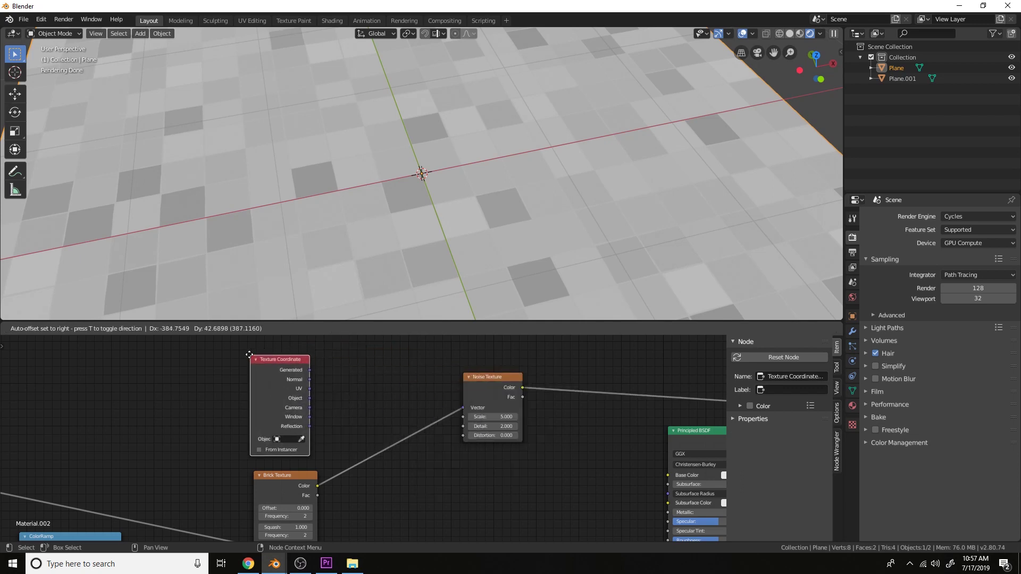
pyautogui.click(250, 355)
# Insert a MixRGB between the Brick Texture and the new Noise Texture, and feed the new Texture Coordinate's Object output into Color2.
pyautogui.hotkey('shift', 'a')
pyautogui.write('mix')
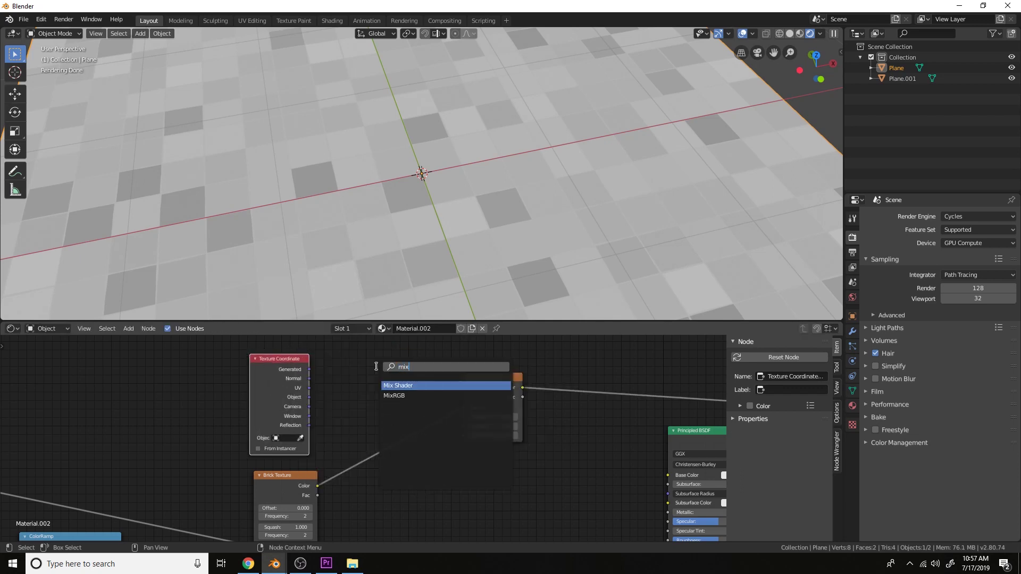
pyautogui.press('Down')
pyautogui.press('Return')
pyautogui.click(380, 369)
pyautogui.moveTo(380, 369); pyautogui.dragTo(370, 370)
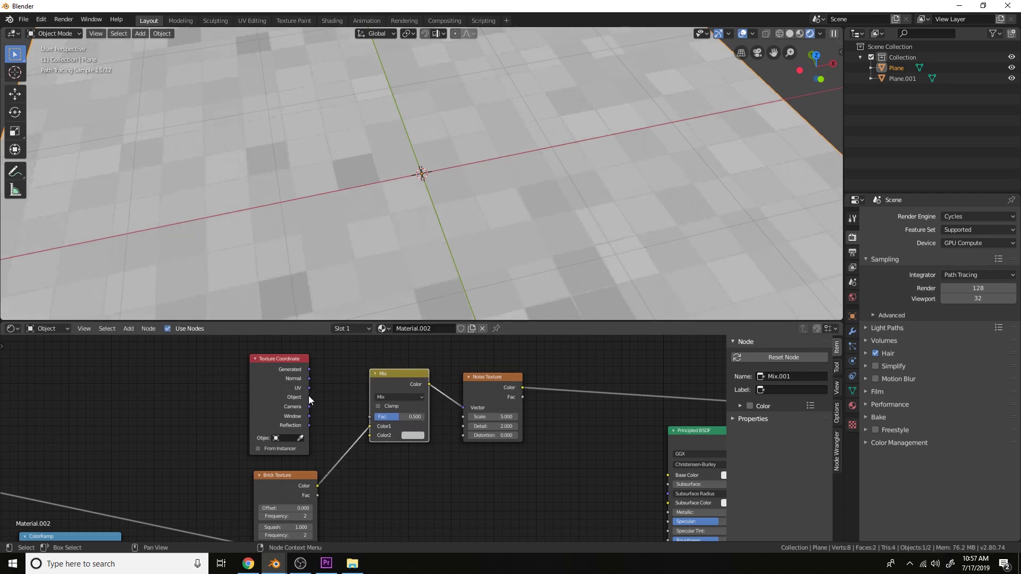
pyautogui.moveTo(309, 396); pyautogui.dragTo(372, 433)
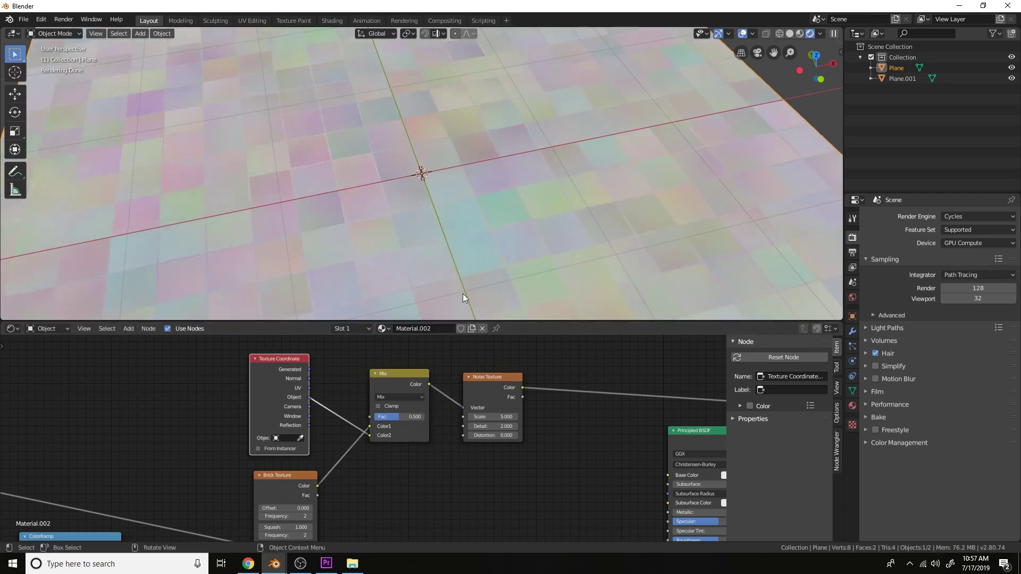
# Compare the previews of the Brick Texture and the coordinate-mixed Noise Texture on the plane.
pyautogui.moveTo(463, 293); pyautogui.dragTo(509, 206, button='middle')
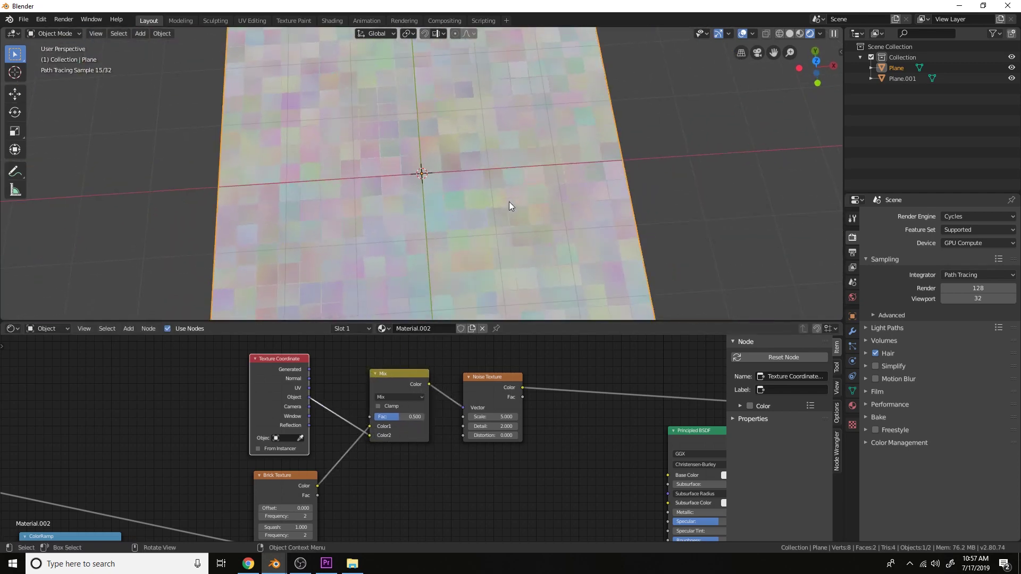
pyautogui.scroll(3, 509, 202)
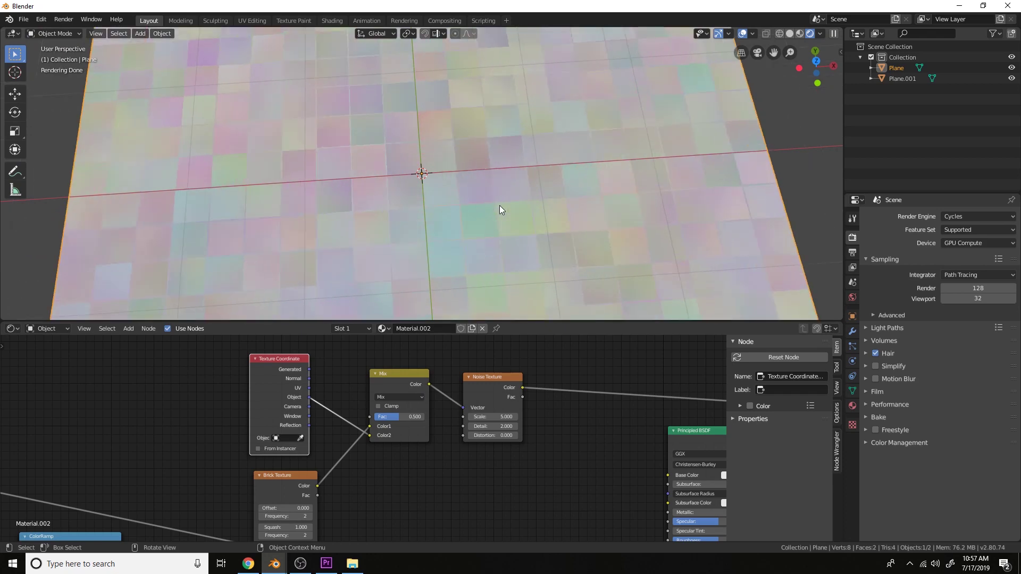
pyautogui.moveTo(287, 491); pyautogui.dragTo(316, 407, button='middle')
pyautogui.keyDown('ctrl'); pyautogui.keyDown('shift'); pyautogui.click(316, 406); pyautogui.keyUp('shift'); pyautogui.keyUp('ctrl')
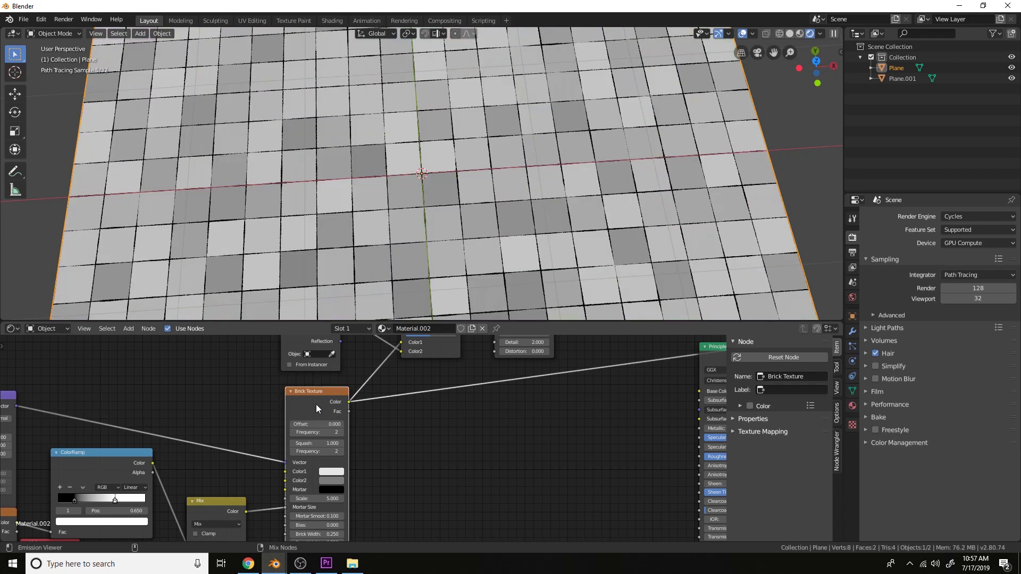
pyautogui.moveTo(391, 451); pyautogui.dragTo(387, 408, button='middle')
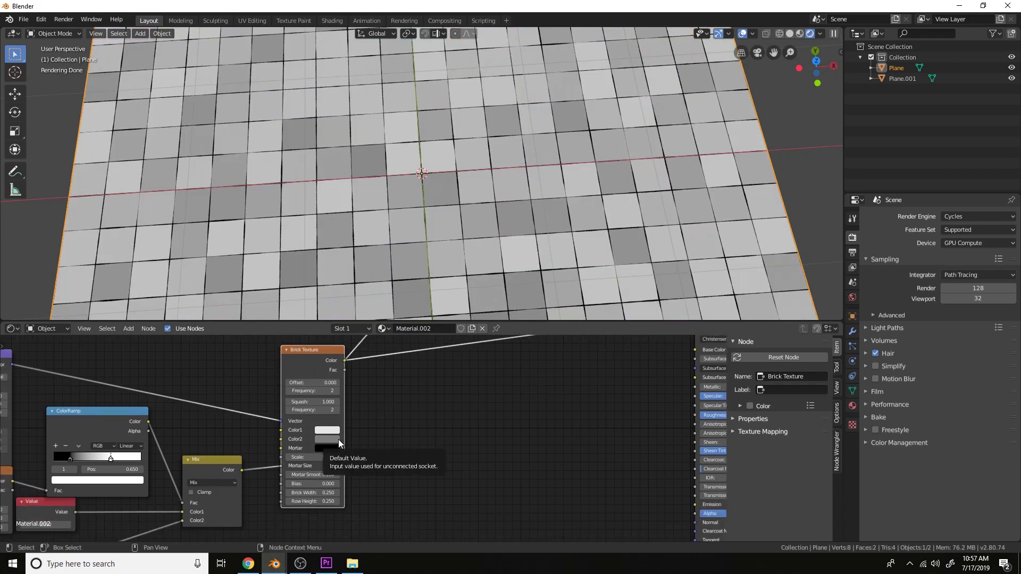
pyautogui.moveTo(424, 379); pyautogui.dragTo(394, 478, button='middle')
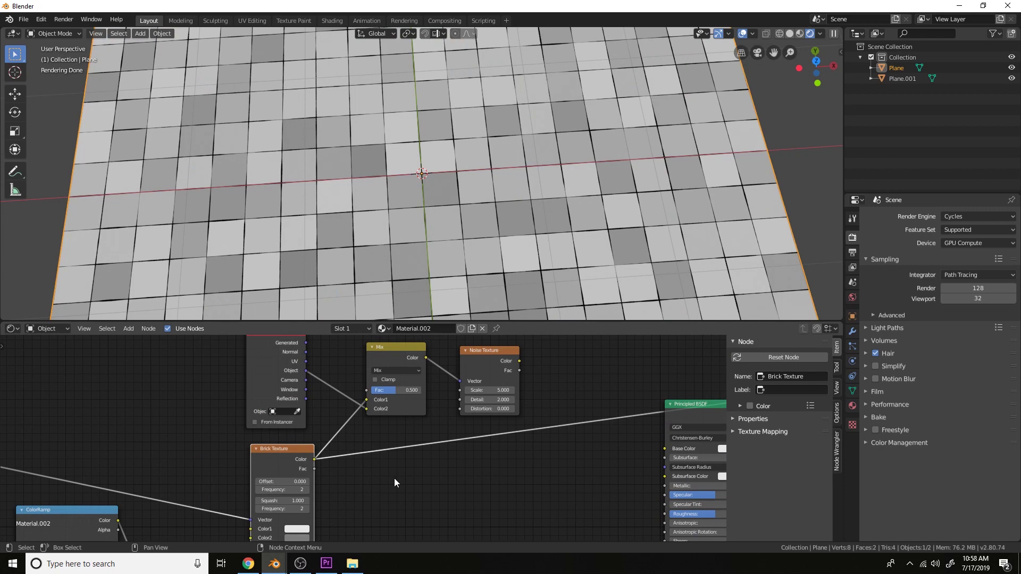
pyautogui.keyDown('ctrl'); pyautogui.keyDown('shift'); pyautogui.click(493, 363); pyautogui.keyUp('shift'); pyautogui.keyUp('ctrl')
pyautogui.scroll(-2, 503, 381)
pyautogui.moveTo(506, 381); pyautogui.dragTo(503, 390, button='middle')
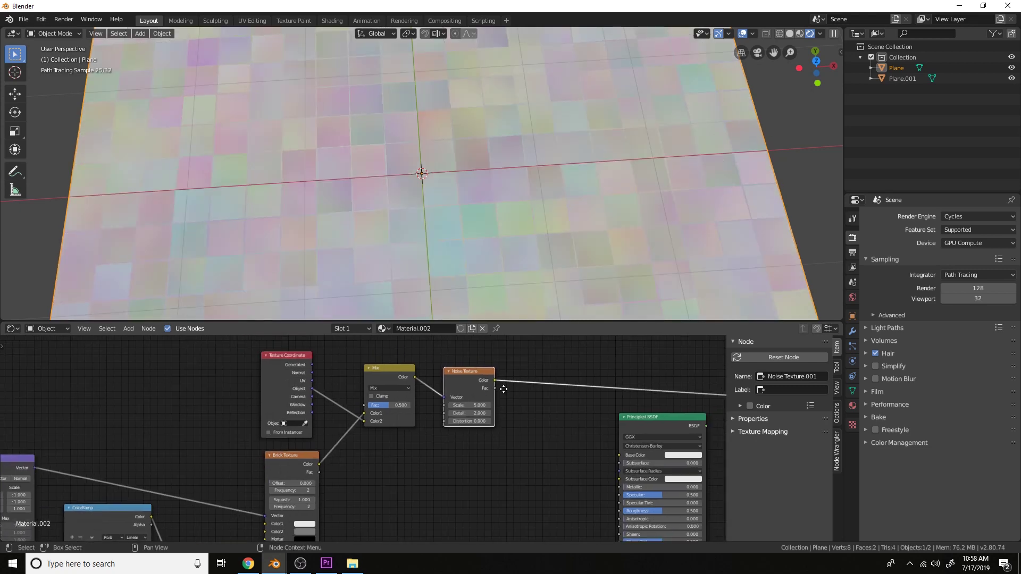
# Set the second Noise Texture's scale to 2.000 and check the pattern across the whole plane.
pyautogui.scroll(1, 503, 389)
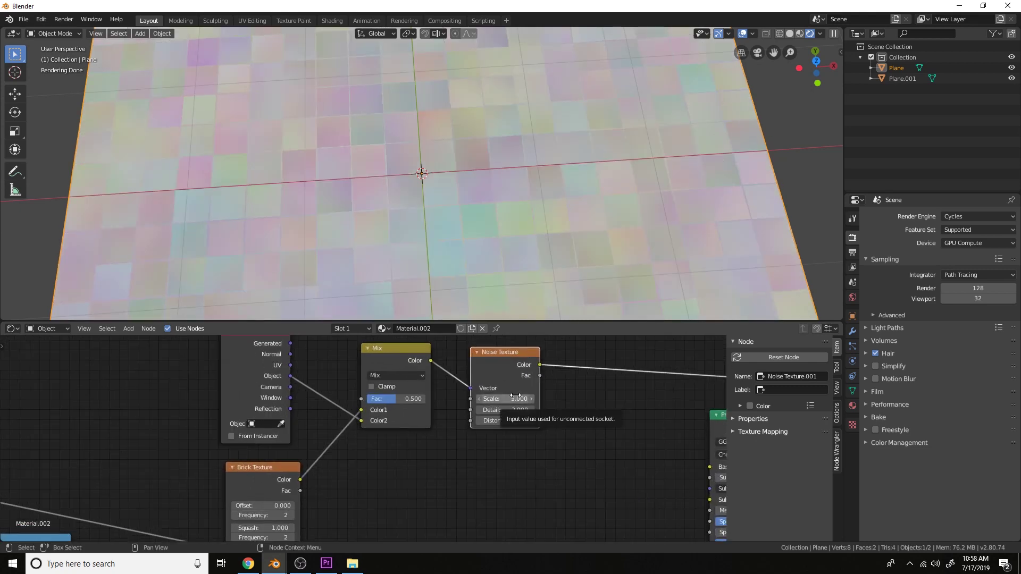
pyautogui.click(515, 398)
pyautogui.write('2')
pyautogui.press('Return')
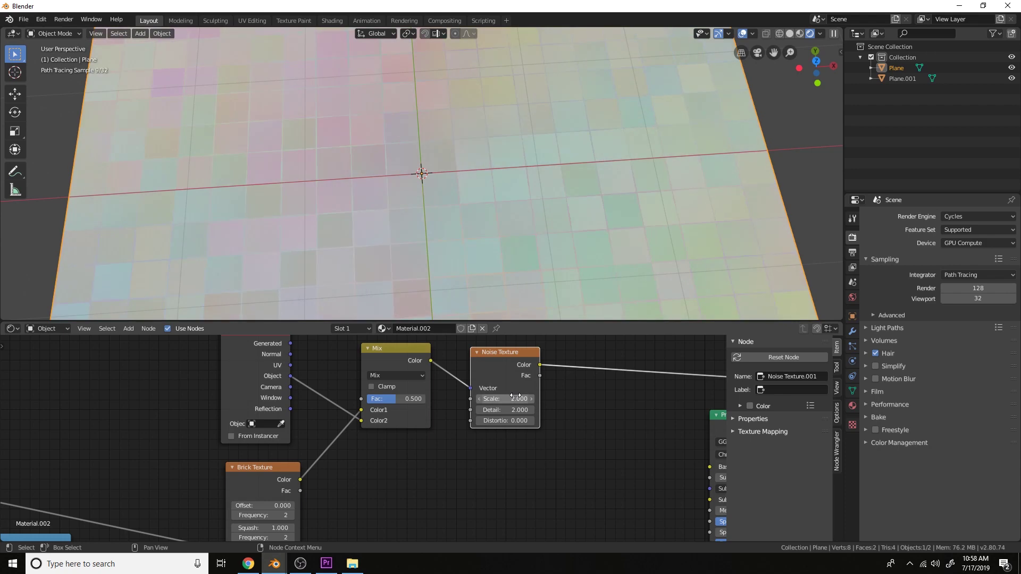
pyautogui.scroll(-4, 480, 227)
pyautogui.scroll(-1, 467, 411)
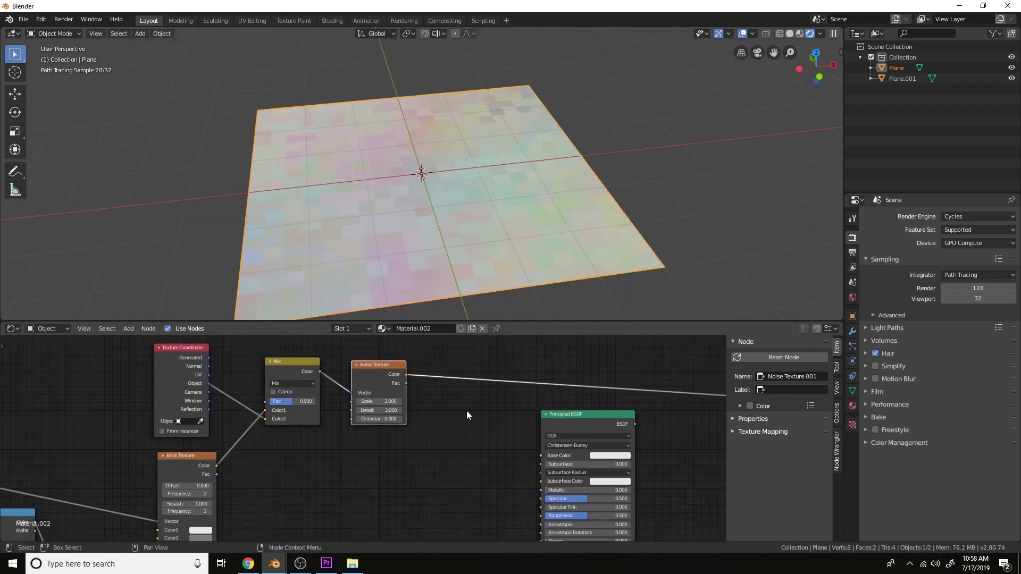
# Add a Bump node, connect the second Noise Texture's Color to its Height, and preview its normal output.
pyautogui.hotkey('shift', 'a')
pyautogui.click(469, 402)
pyautogui.write('bu,')
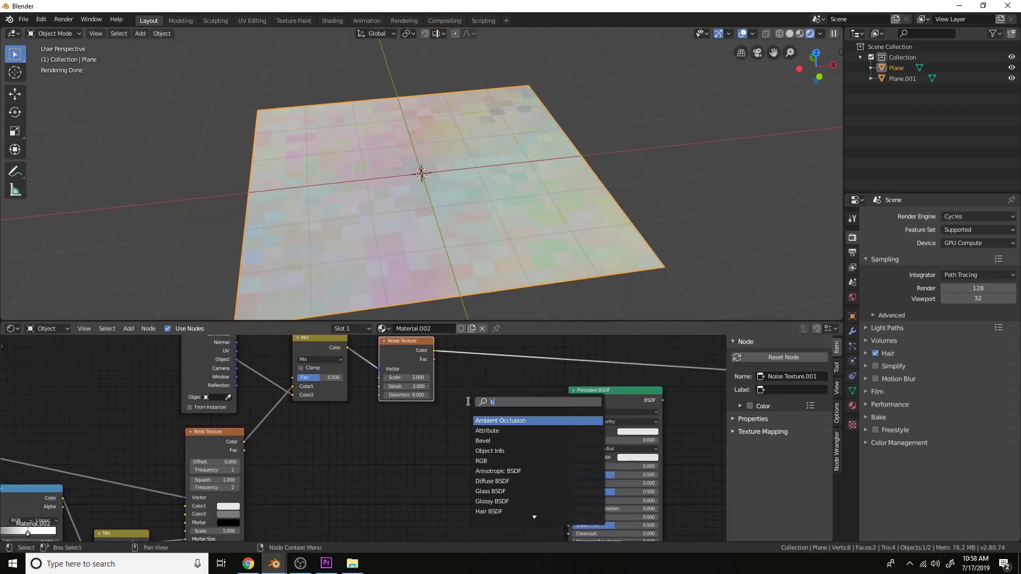
pyautogui.press('Return')
pyautogui.click(469, 403)
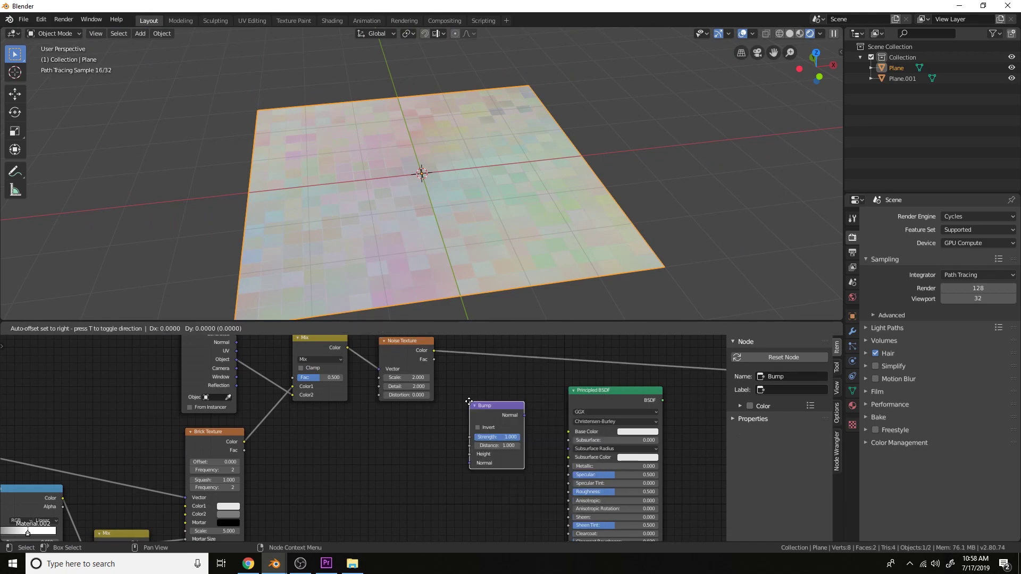
pyautogui.moveTo(434, 351); pyautogui.dragTo(476, 456)
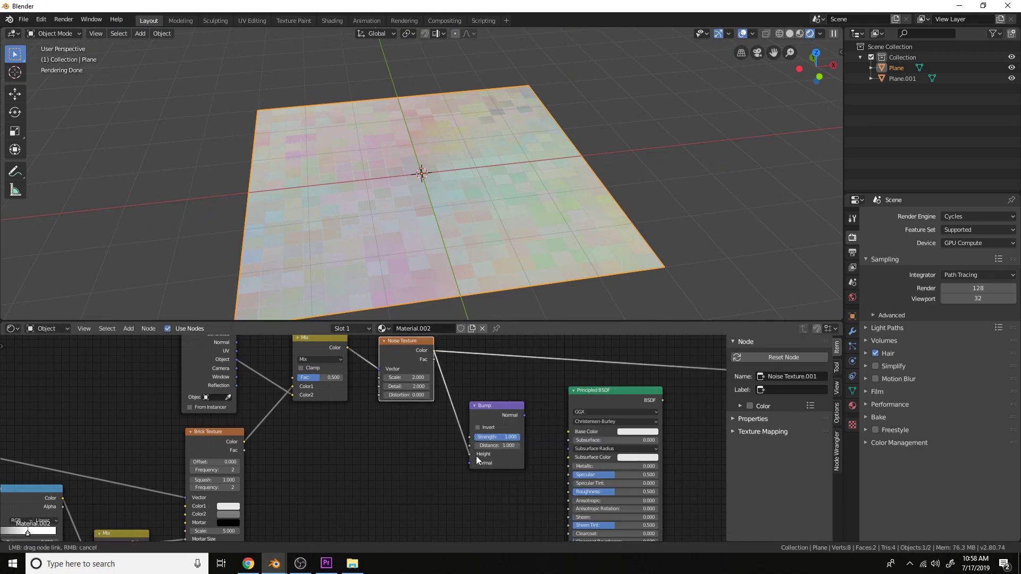
pyautogui.keyDown('ctrl'); pyautogui.keyDown('shift'); pyautogui.click(493, 416); pyautogui.keyUp('shift'); pyautogui.keyUp('ctrl')
# Examine the bump preview up close along the tile edges and mortar lines, and review the node layout.
pyautogui.scroll(2, 532, 247)
pyautogui.scroll(-2, 506, 412)
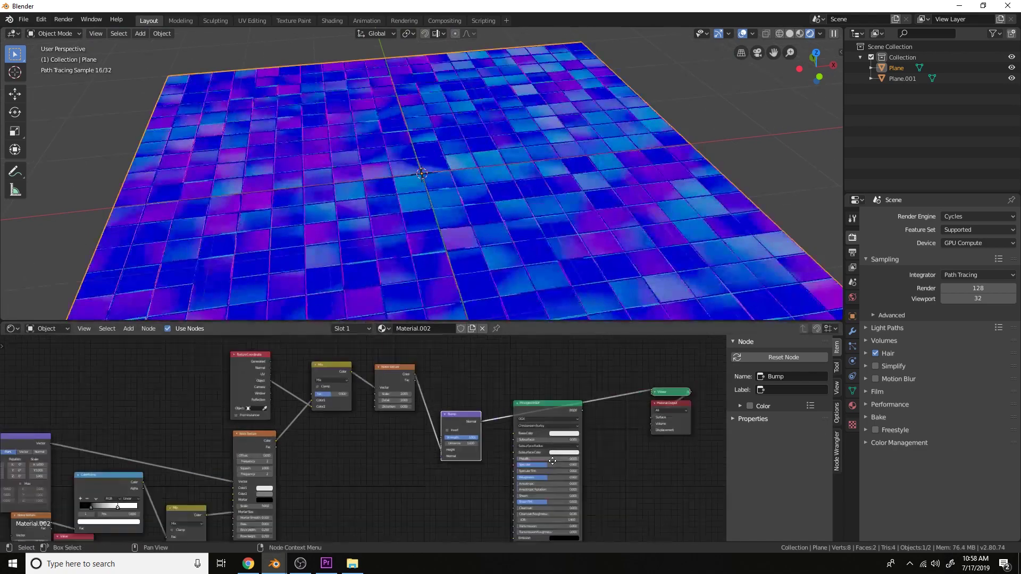
pyautogui.scroll(5, 567, 199)
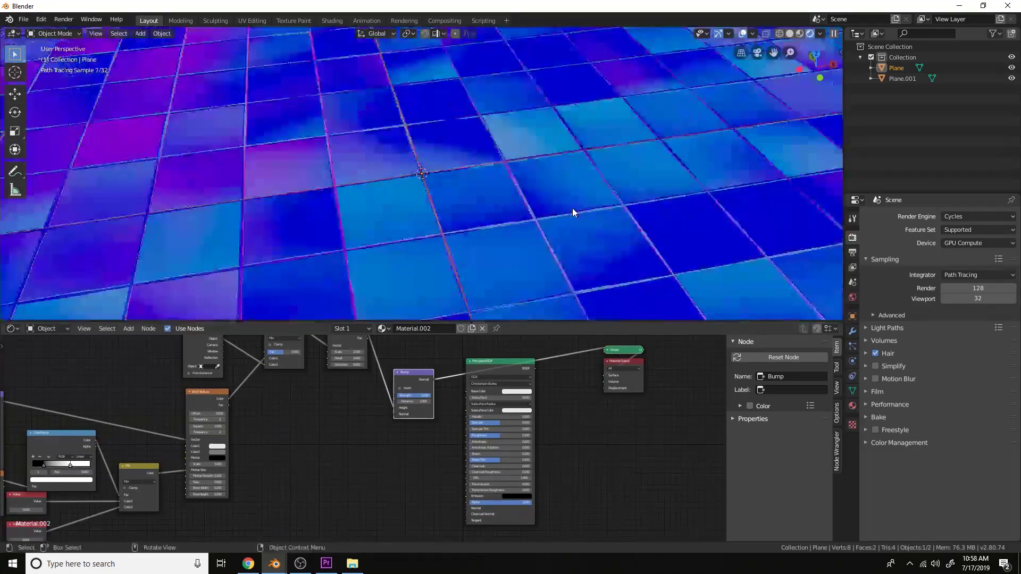
pyautogui.moveTo(572, 208); pyautogui.dragTo(569, 159, button='middle')
pyautogui.scroll(2, 566, 211)
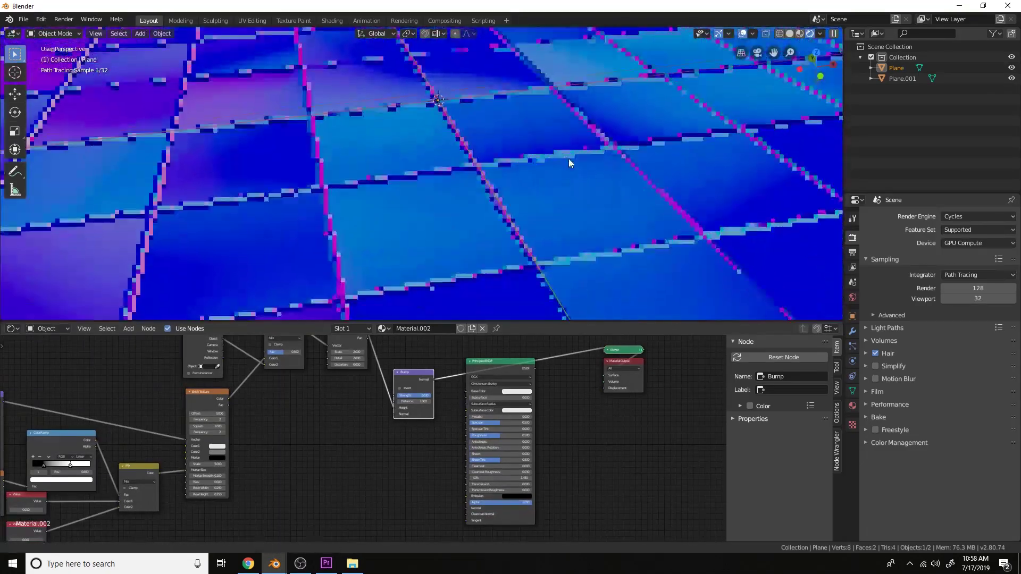
pyautogui.scroll(2, 569, 163)
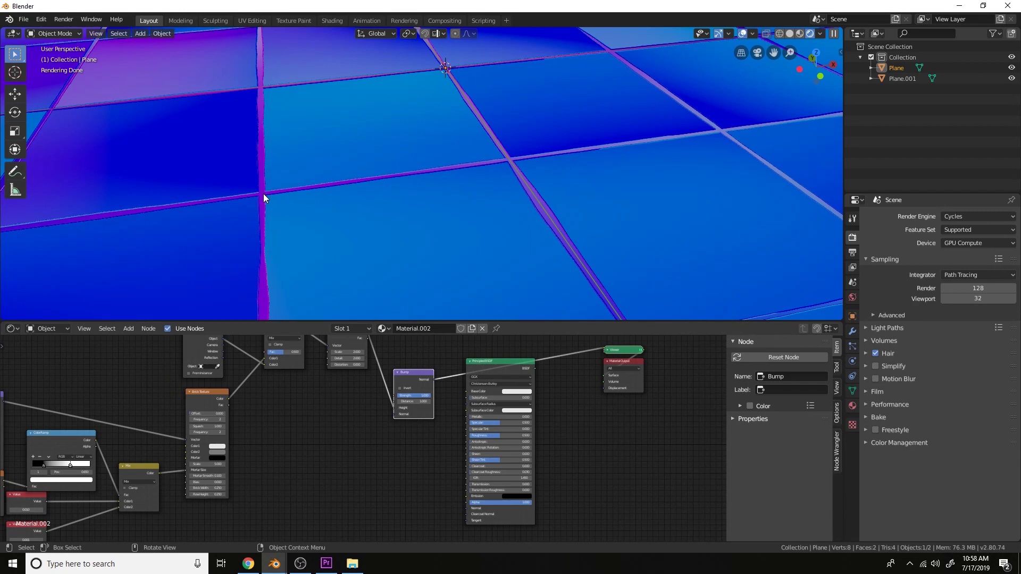
pyautogui.moveTo(399, 425); pyautogui.dragTo(464, 451, button='middle')
pyautogui.scroll(-1, 474, 203)
pyautogui.scroll(-3, 362, 447)
pyautogui.scroll(1, 463, 406)
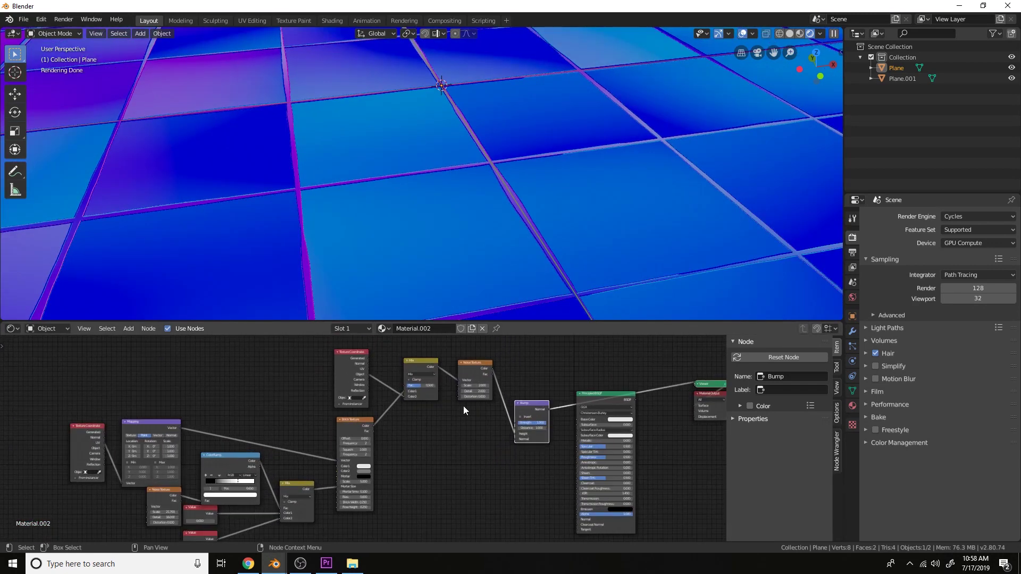
# Add an unconnected MixRGB node below the second Noise Texture, beside the Bump node.
pyautogui.click(473, 369)
pyautogui.scroll(2, 427, 435)
pyautogui.hotkey('shift', 'a')
pyautogui.click(424, 436)
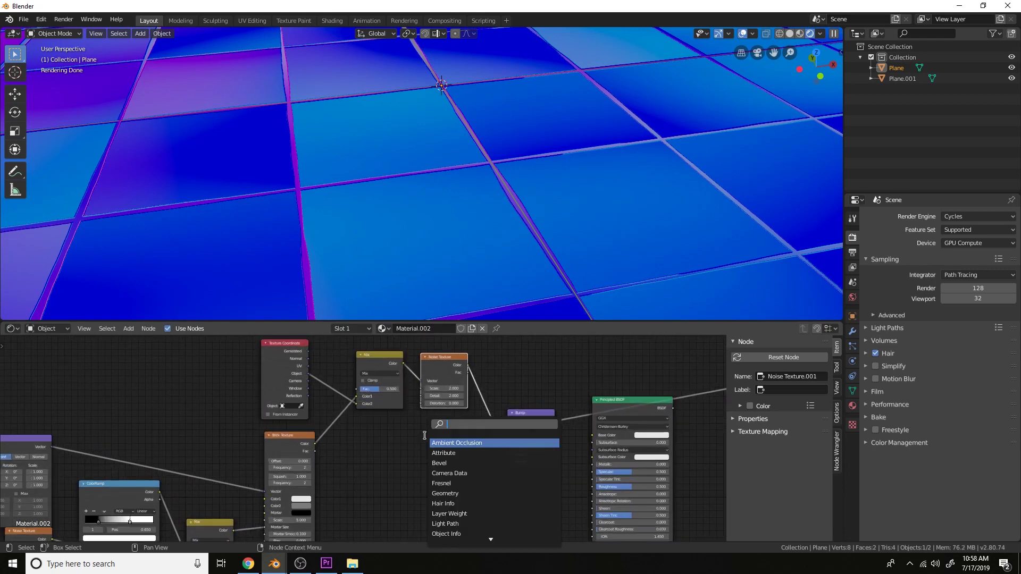
pyautogui.write('mix')
pyautogui.press('Return')
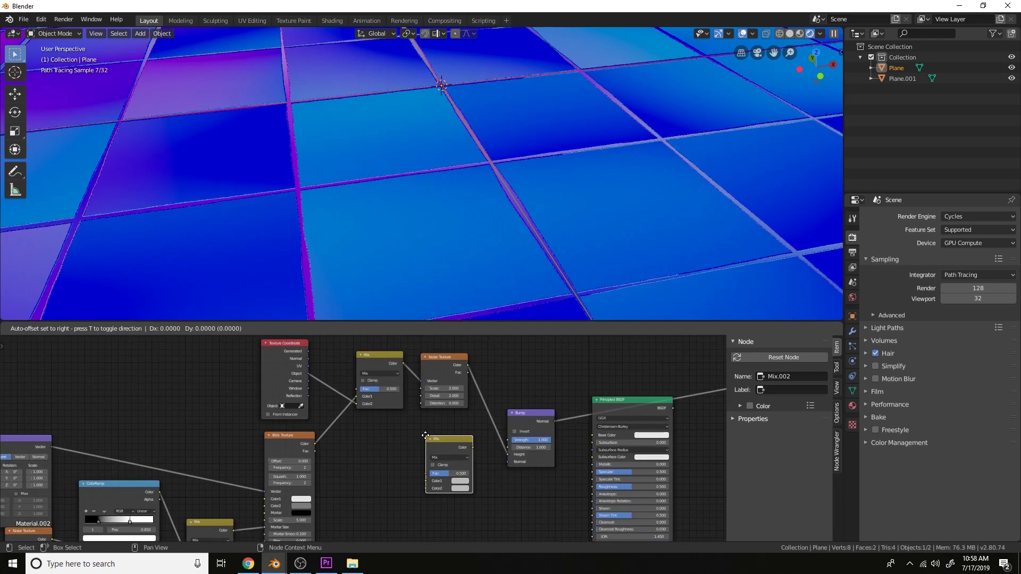
pyautogui.click(424, 444)
# Duplicate the Brick Texture below the original, and connect the Mapping vector and the mortar Mix color to its Vector and Mortar Size.
pyautogui.scroll(-4, 392, 492)
pyautogui.moveTo(372, 493); pyautogui.dragTo(427, 398, button='middle')
pyautogui.click(372, 349)
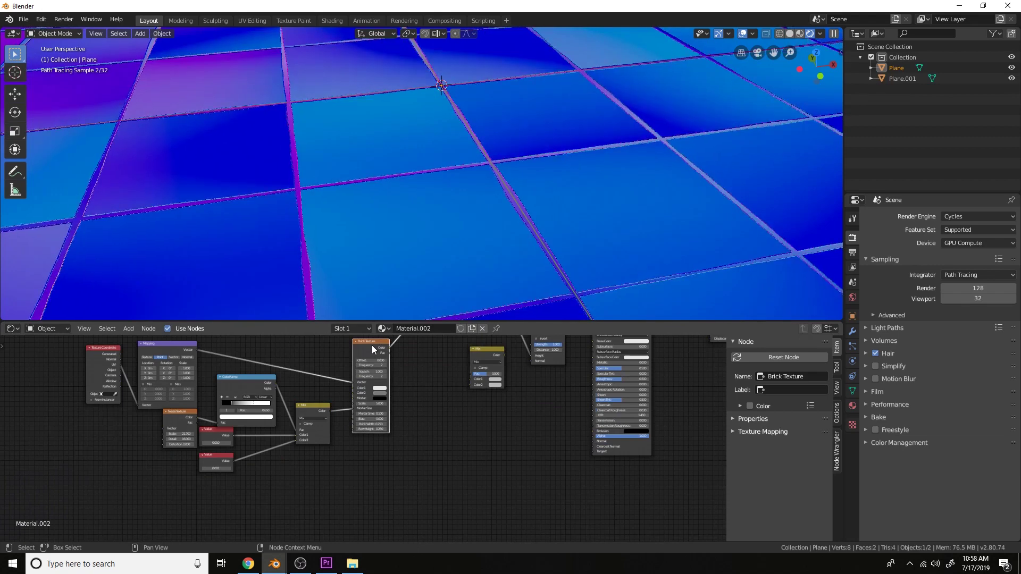
pyautogui.hotkey('shift', 'd')
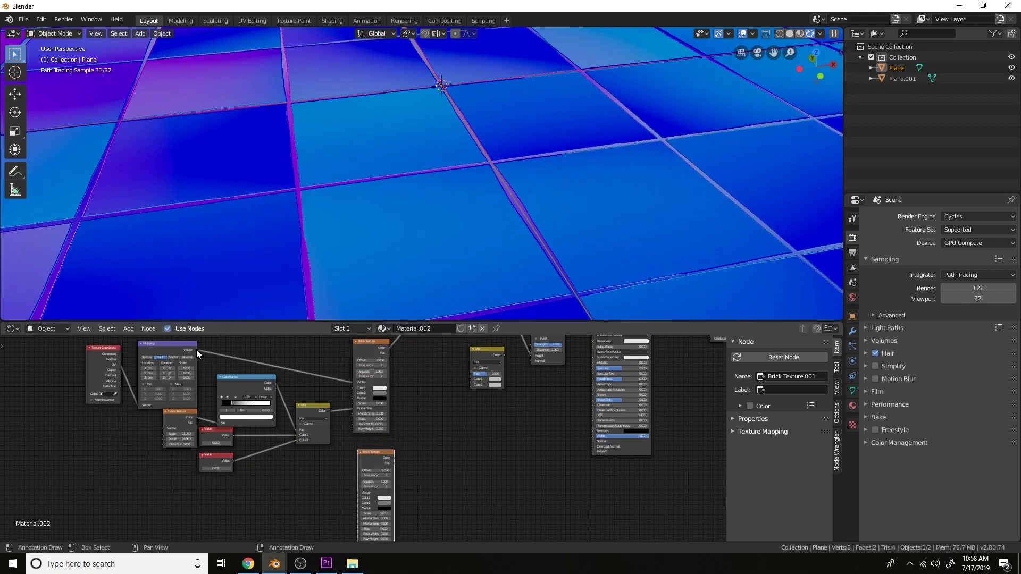
pyautogui.moveTo(196, 350); pyautogui.dragTo(362, 490)
pyautogui.moveTo(365, 487); pyautogui.dragTo(375, 436, button='middle')
pyautogui.scroll(3, 375, 432)
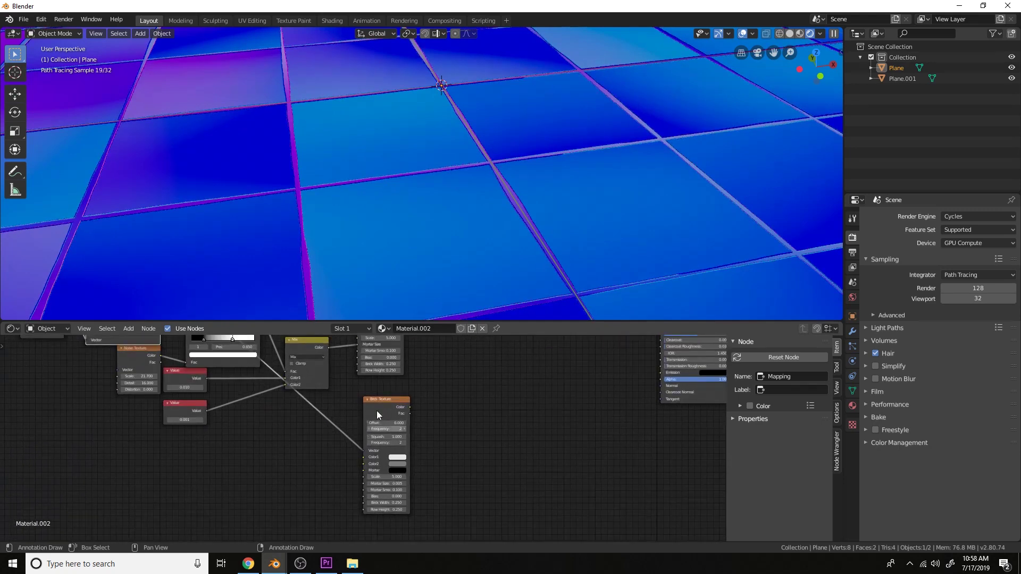
pyautogui.moveTo(328, 347); pyautogui.dragTo(369, 482)
# Preview the duplicated Brick Texture and set its Color1 and Color2 to pure white.
pyautogui.scroll(-3, 404, 414)
pyautogui.moveTo(428, 387); pyautogui.dragTo(382, 391, button='middle')
pyautogui.keyDown('ctrl'); pyautogui.keyDown('shift'); pyautogui.click(340, 471); pyautogui.keyUp('shift'); pyautogui.keyUp('ctrl')
pyautogui.scroll(2, 373, 465)
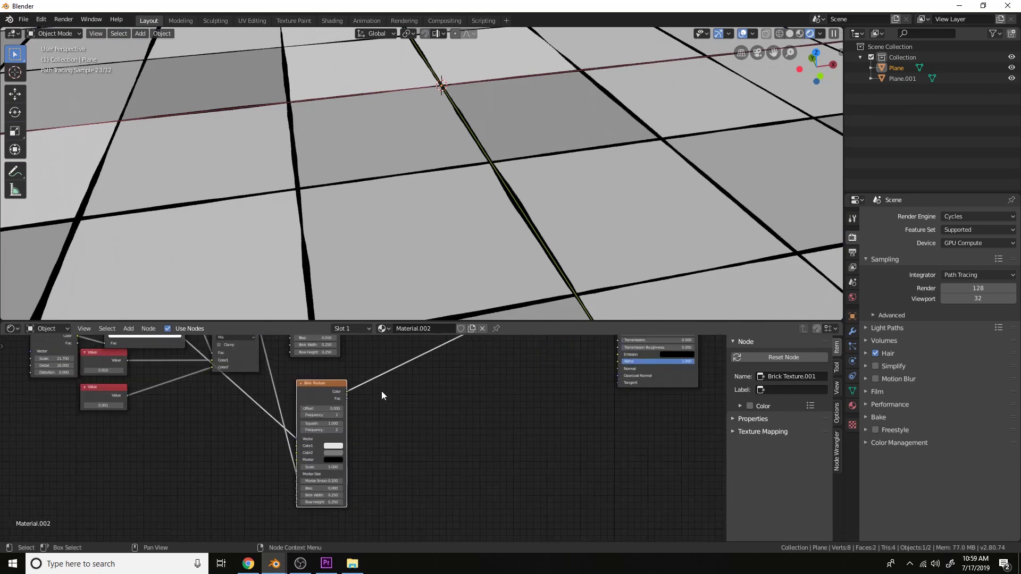
pyautogui.click(335, 446)
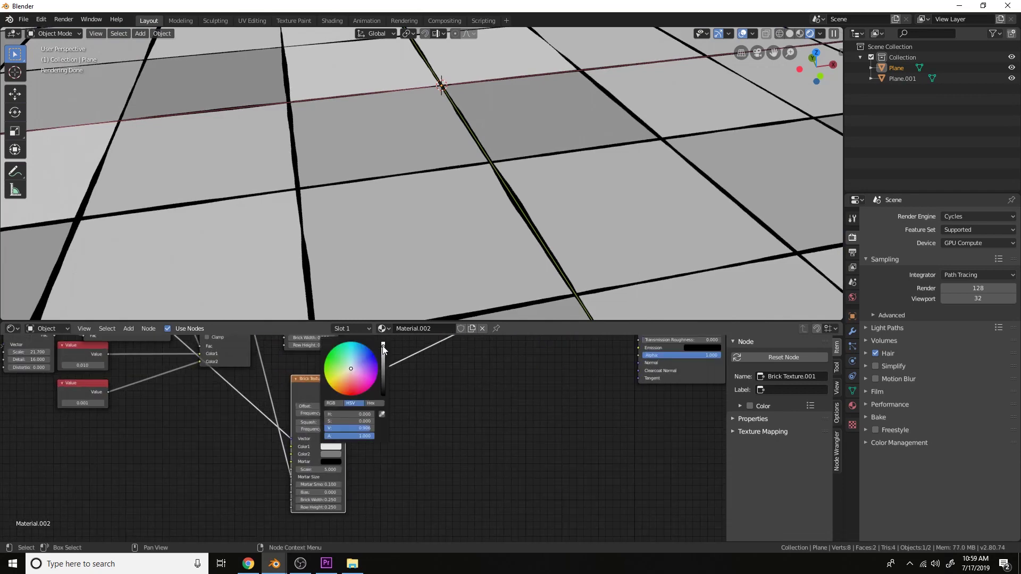
pyautogui.moveTo(383, 350); pyautogui.dragTo(384, 343)
pyautogui.click(331, 454)
pyautogui.scroll(-1, 467, 368)
pyautogui.moveTo(468, 368); pyautogui.dragTo(436, 487, button='middle')
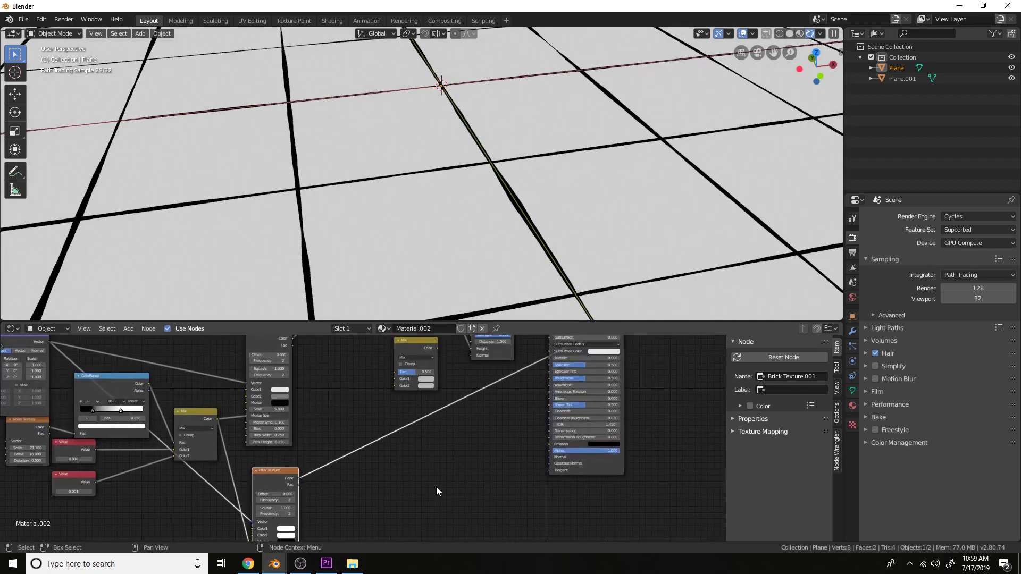
# Connect the duplicated Brick Texture's Color to the unconnected Mix node's Fac, and preview that Mix node.
pyautogui.scroll(-1, 436, 486)
pyautogui.moveTo(404, 408); pyautogui.dragTo(354, 454, button='middle')
pyautogui.click(457, 357)
pyautogui.scroll(-1, 376, 461)
pyautogui.scroll(2, 354, 455)
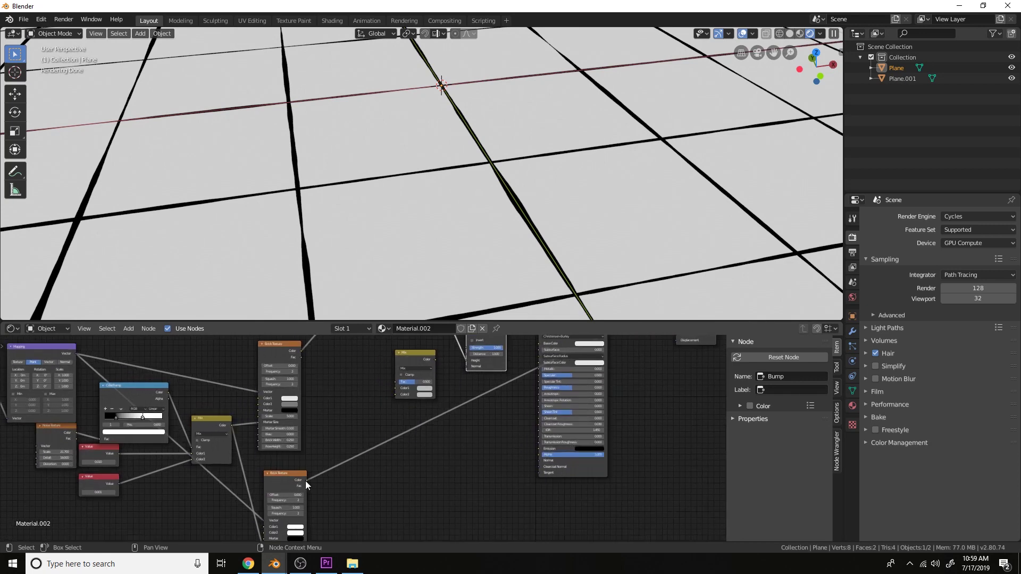
pyautogui.moveTo(305, 480); pyautogui.dragTo(395, 382)
pyautogui.keyDown('ctrl'); pyautogui.keyDown('shift'); pyautogui.click(413, 356); pyautogui.keyUp('shift'); pyautogui.keyUp('ctrl')
pyautogui.scroll(-1, 414, 357)
pyautogui.moveTo(413, 356); pyautogui.dragTo(424, 426, button='middle')
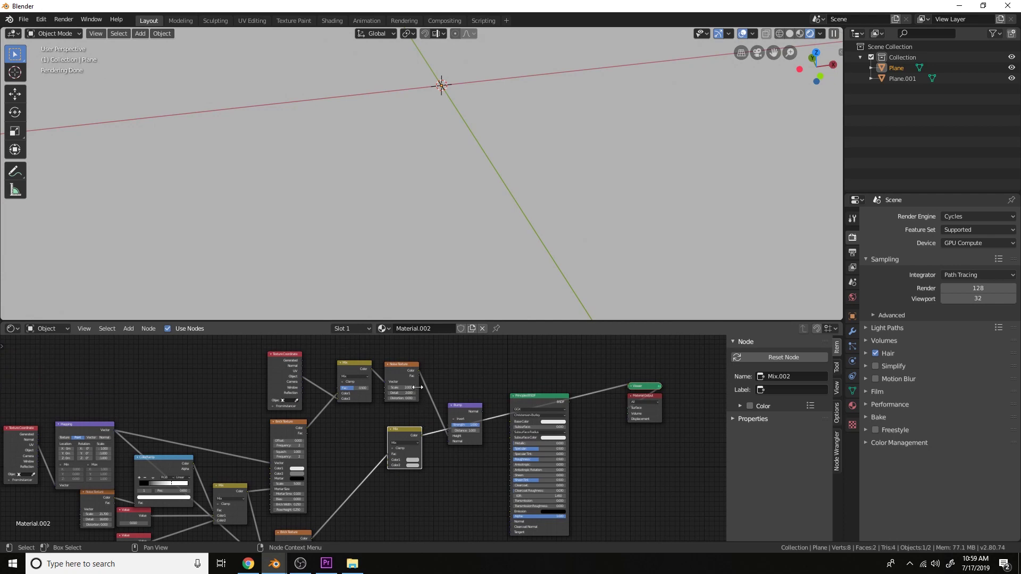
# Connect the second Noise Texture's Color to Color2 of the previewed Mix node, and check the tile pattern.
pyautogui.moveTo(420, 369); pyautogui.dragTo(385, 467)
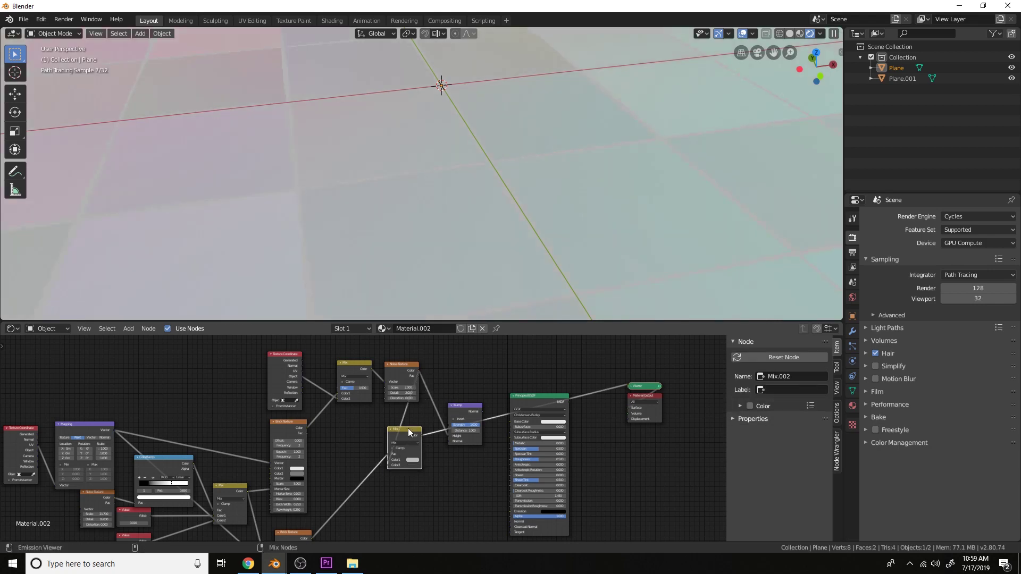
pyautogui.scroll(-2, 486, 264)
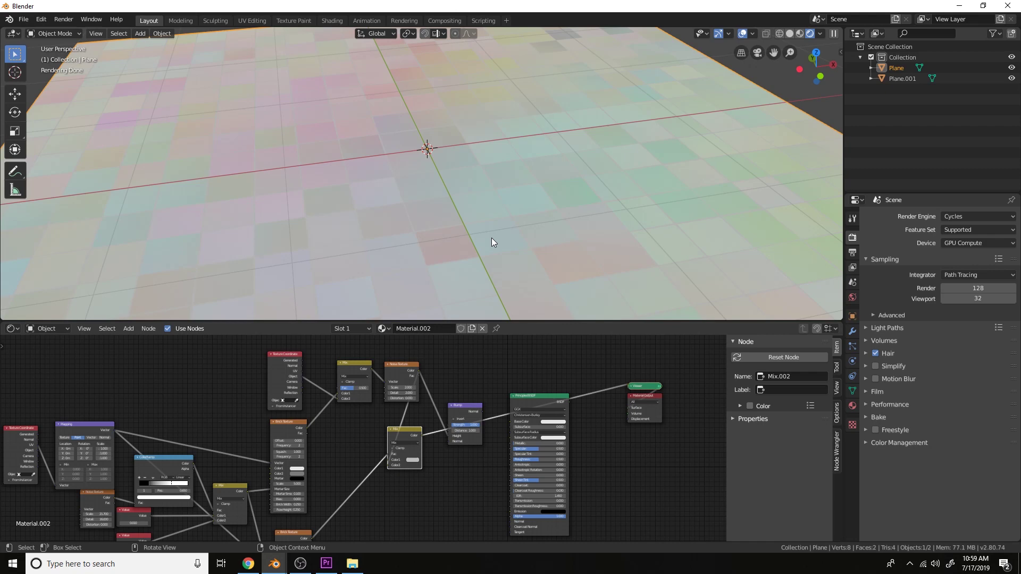
pyautogui.moveTo(499, 173); pyautogui.dragTo(491, 219, button='middle')
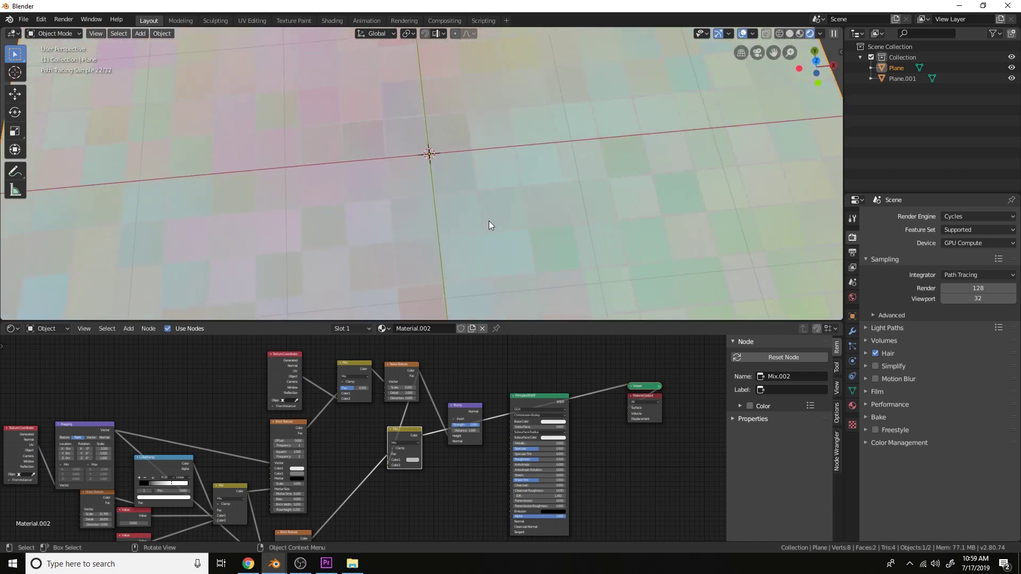
pyautogui.scroll(3, 489, 221)
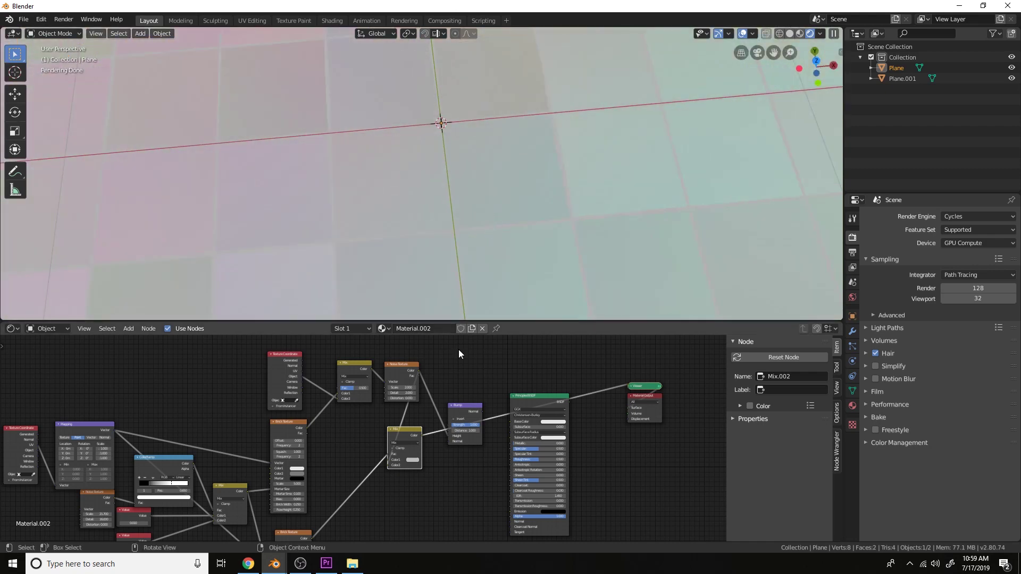
# Set Color1 of the Mix node beside the Bump node to white and check the mortar lines.
pyautogui.scroll(6, 409, 429)
pyautogui.click(374, 464)
pyautogui.moveTo(430, 359); pyautogui.dragTo(429, 340)
pyautogui.moveTo(516, 290); pyautogui.dragTo(519, 203, button='middle')
pyautogui.scroll(-4, 520, 203)
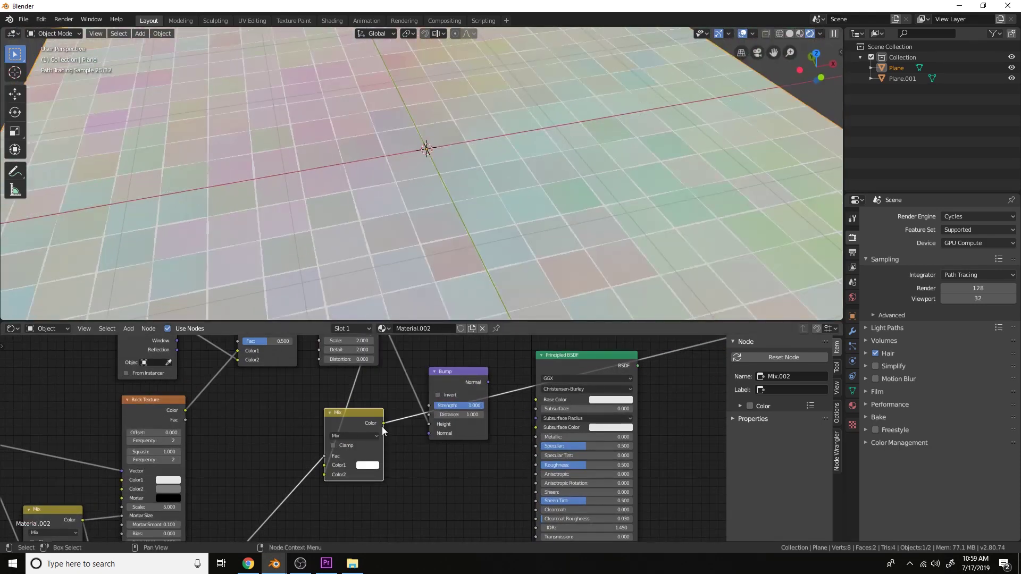
# Connect the Mix node's Color to the Bump node's Height and preview the Bump node.
pyautogui.moveTo(383, 424); pyautogui.dragTo(428, 424)
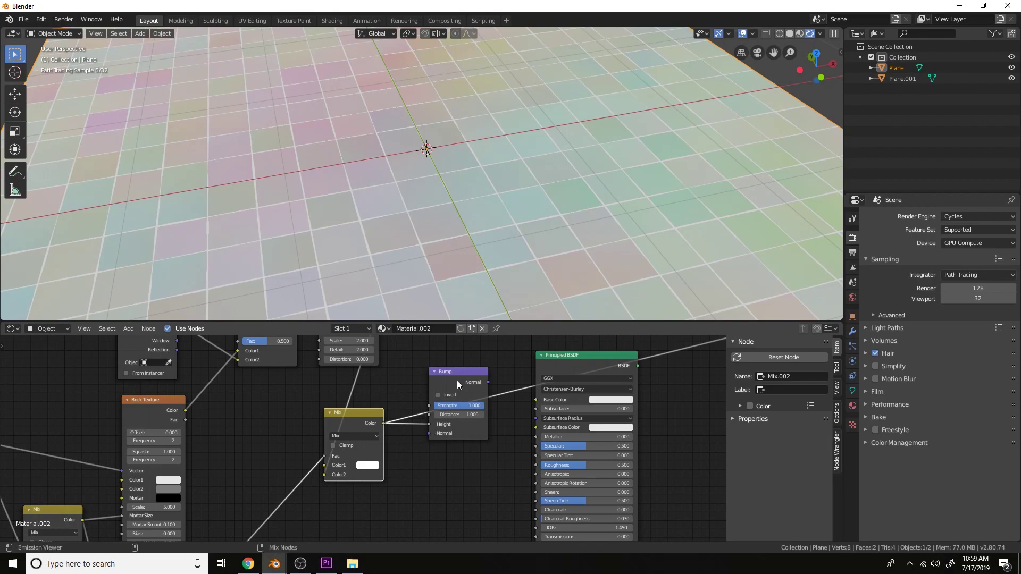
pyautogui.keyDown('ctrl'); pyautogui.keyDown('shift'); pyautogui.click(458, 381); pyautogui.keyUp('shift'); pyautogui.keyUp('ctrl')
pyautogui.scroll(5, 494, 247)
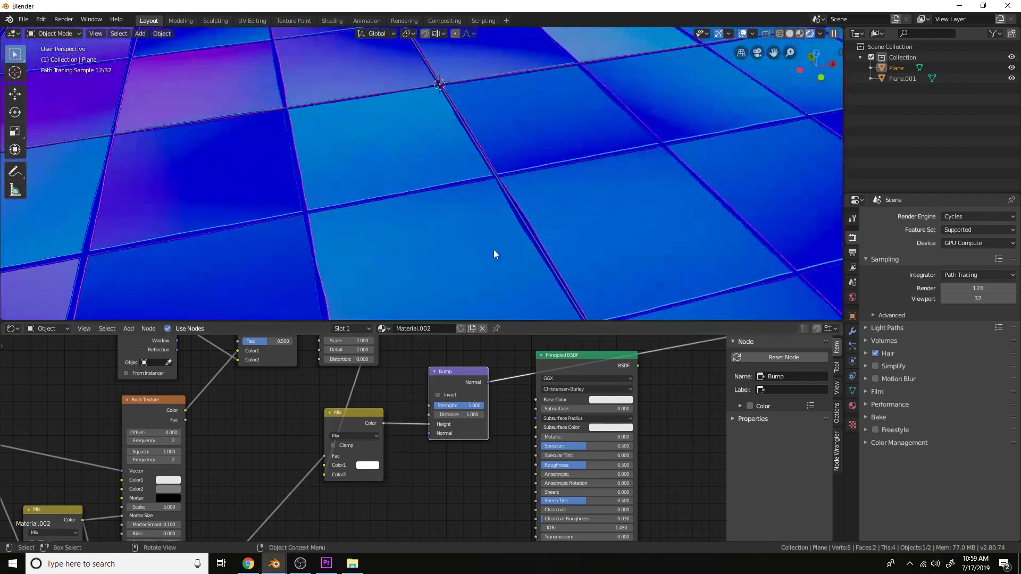
pyautogui.scroll(2, 493, 250)
# Set Color1 of the Mix node feeding the Bump to black, and inspect the mortar grooves in the preview.
pyautogui.click(371, 465)
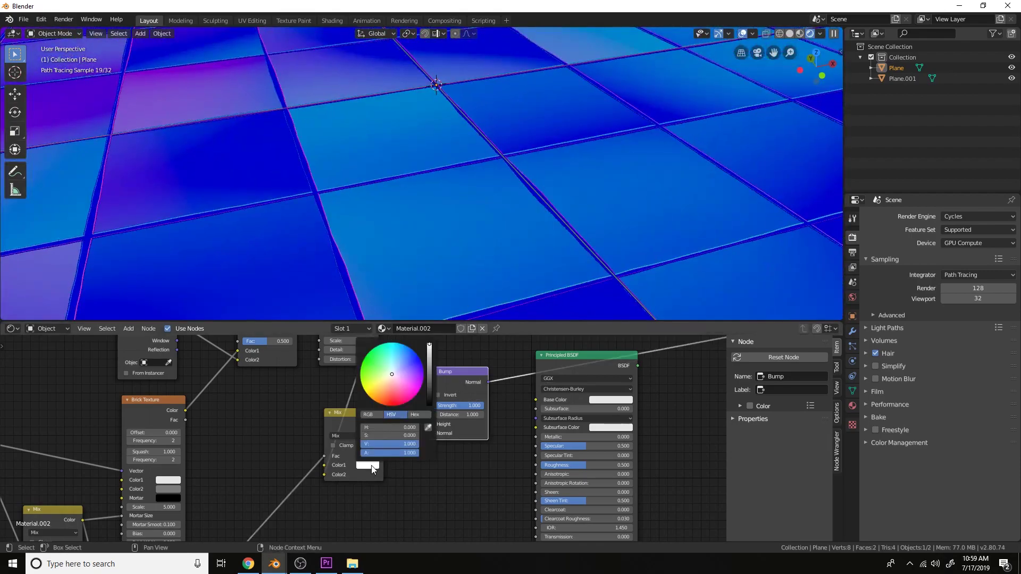
pyautogui.click(429, 404)
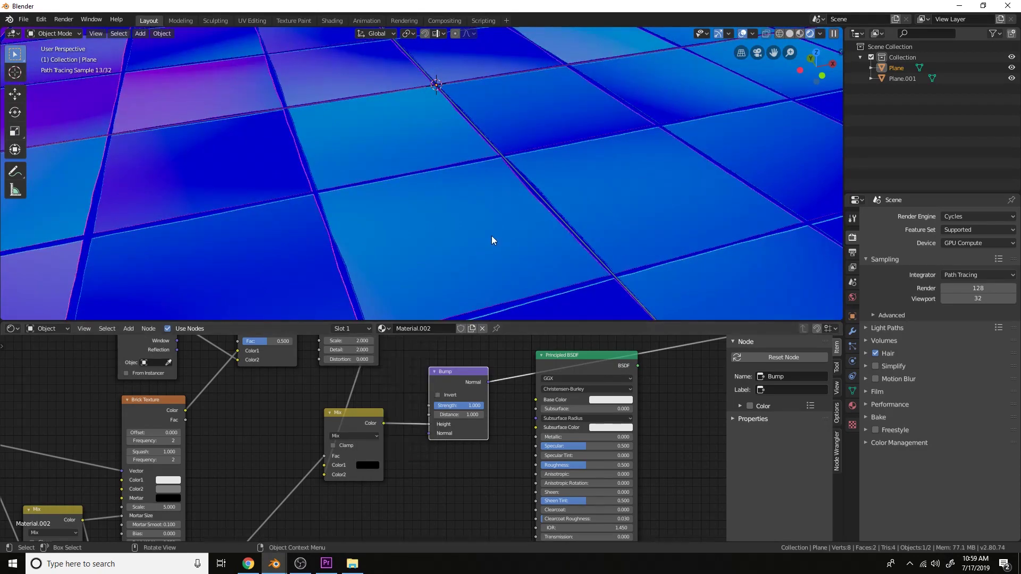
pyautogui.scroll(-5, 460, 226)
pyautogui.moveTo(460, 227); pyautogui.dragTo(484, 209, button='middle')
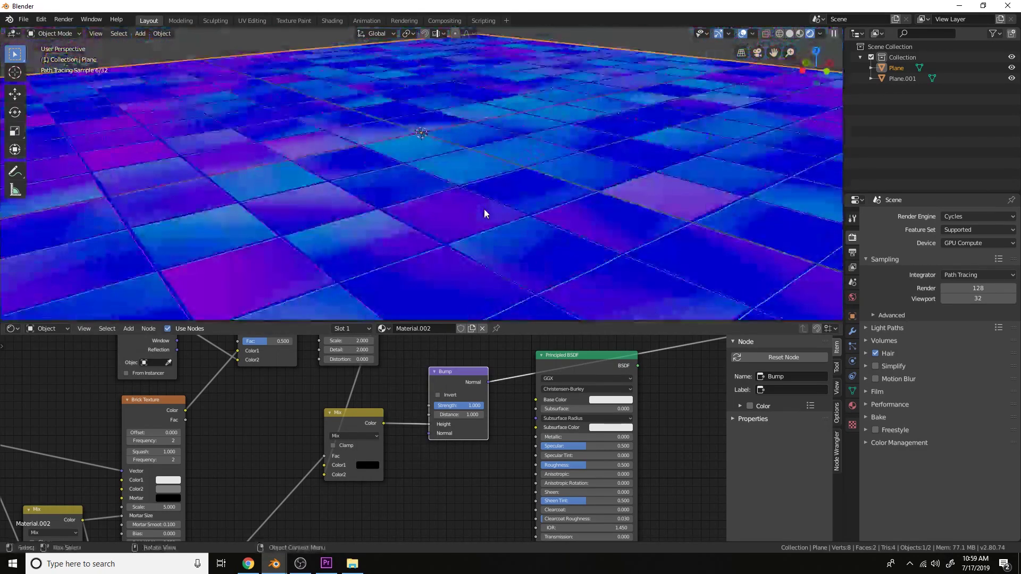
pyautogui.scroll(3, 484, 209)
pyautogui.scroll(-5, 459, 435)
# Connect the Bump node's Normal to the Principled BSDF's Normal, and preview the full shader on the plane.
pyautogui.moveTo(460, 425); pyautogui.dragTo(426, 397, button='middle')
pyautogui.scroll(-1, 387, 428)
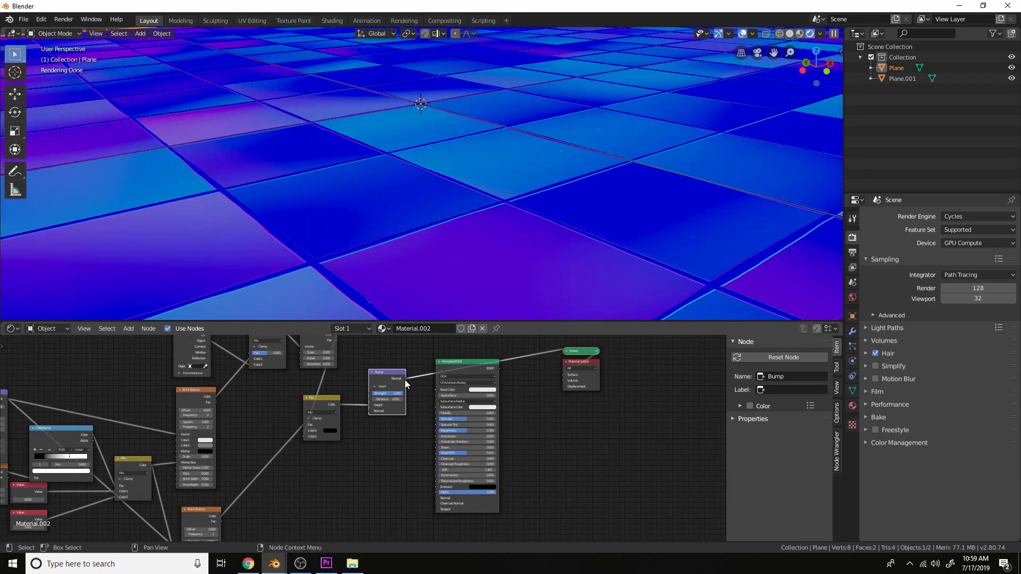
pyautogui.moveTo(404, 379); pyautogui.dragTo(437, 498)
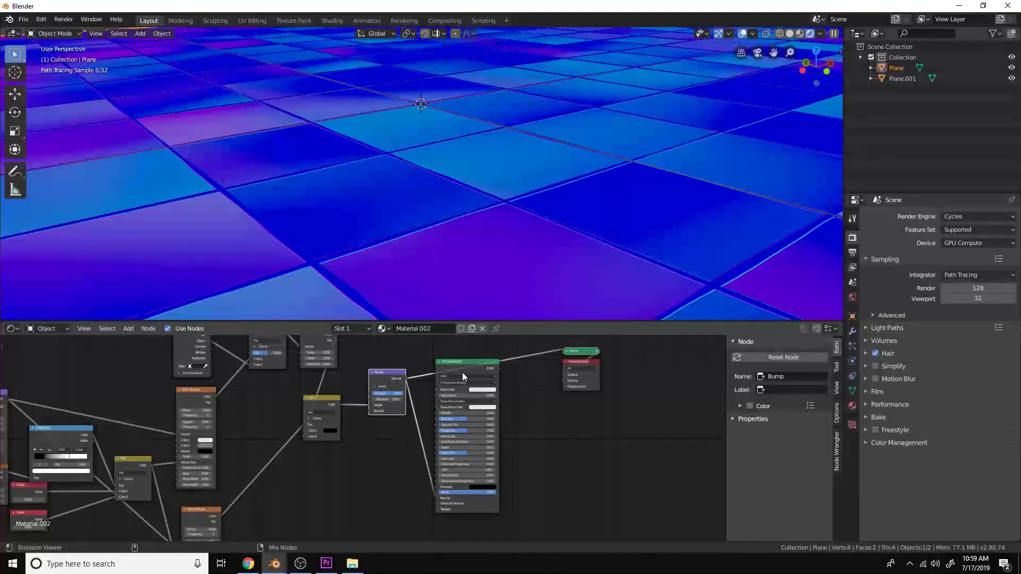
pyautogui.keyDown('ctrl'); pyautogui.keyDown('shift'); pyautogui.click(462, 373); pyautogui.keyUp('shift'); pyautogui.keyUp('ctrl')
pyautogui.scroll(-2, 525, 218)
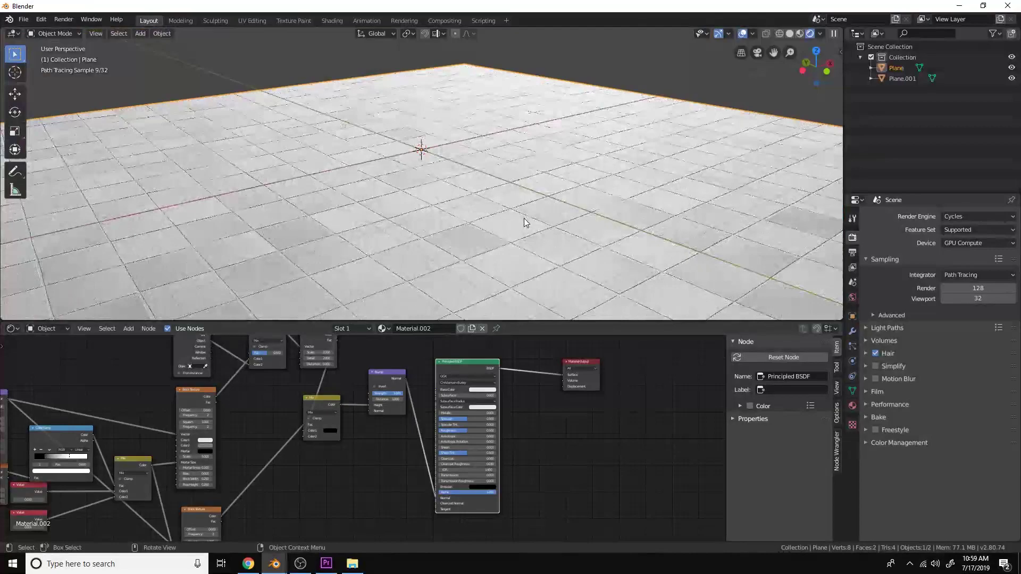
pyautogui.scroll(-4, 524, 218)
pyautogui.moveTo(524, 218); pyautogui.dragTo(525, 229, button='middle')
pyautogui.scroll(3, 526, 229)
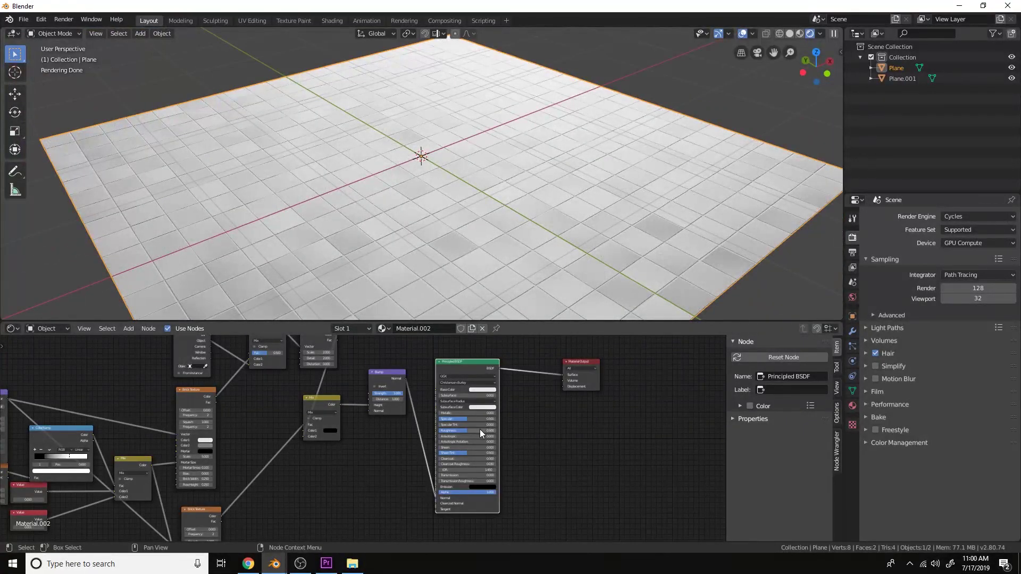
# Lower the Principled BSDF's Roughness to about 0.18 and set its Base Color to black.
pyautogui.moveTo(478, 430); pyautogui.dragTo(462, 430)
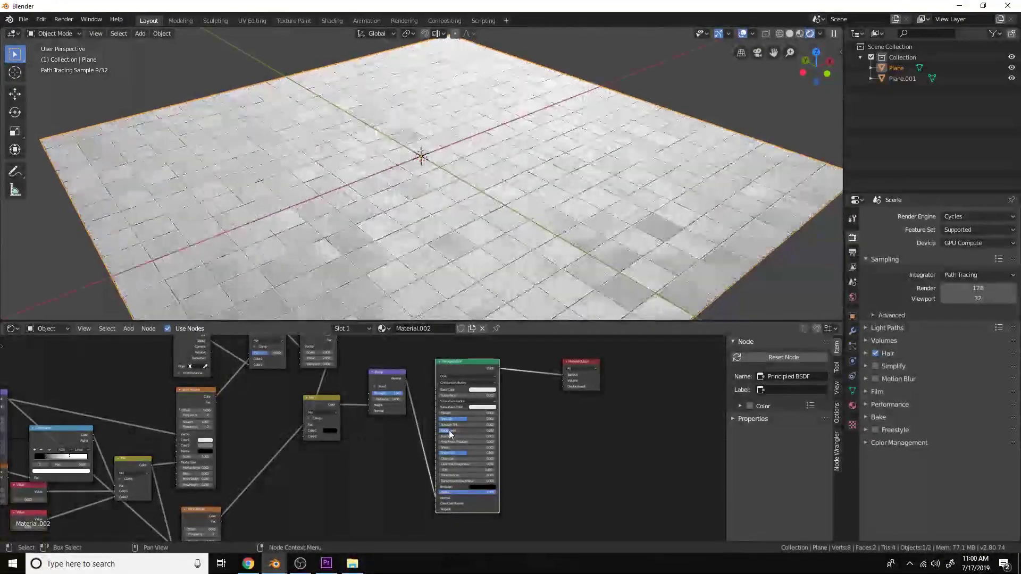
pyautogui.click(484, 390)
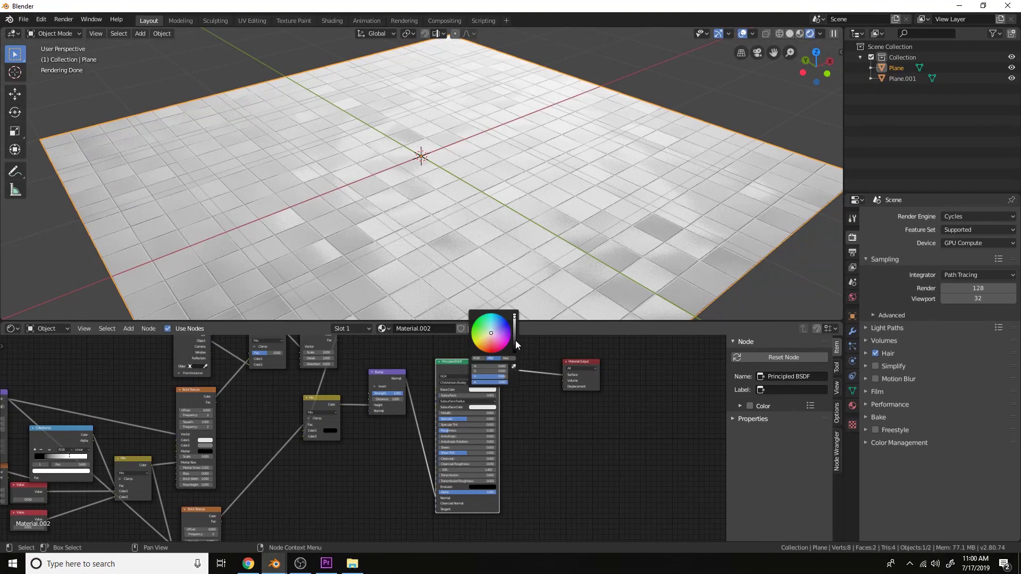
pyautogui.moveTo(516, 345); pyautogui.dragTo(515, 351)
pyautogui.moveTo(495, 239); pyautogui.dragTo(577, 176, button='middle')
pyautogui.scroll(3, 576, 155)
pyautogui.scroll(2, 493, 428)
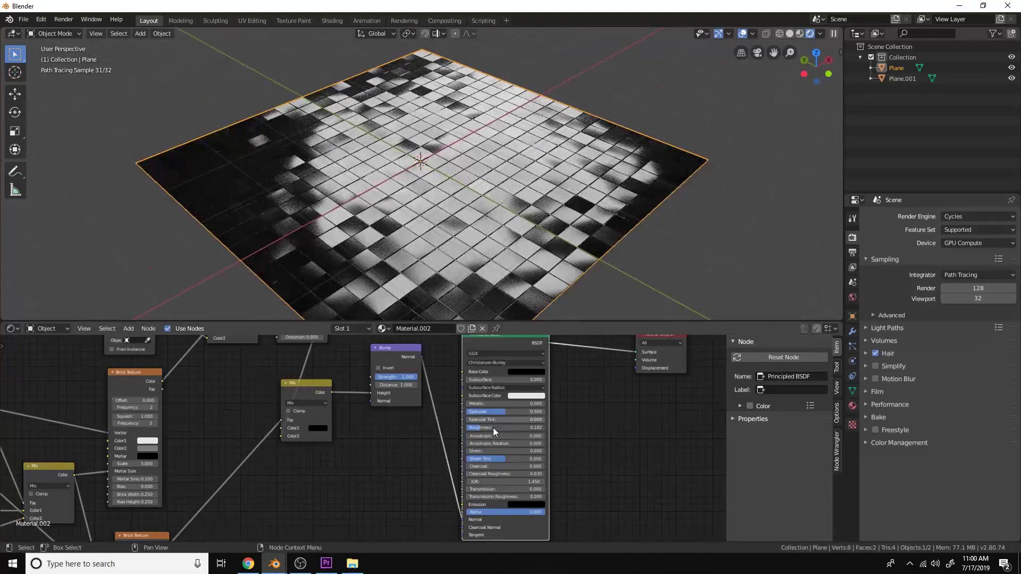
# Try a Roughness of 0.082 on the Principled BSDF, and raise it slightly while checking the tile reflections.
pyautogui.moveTo(493, 428); pyautogui.dragTo(483, 428)
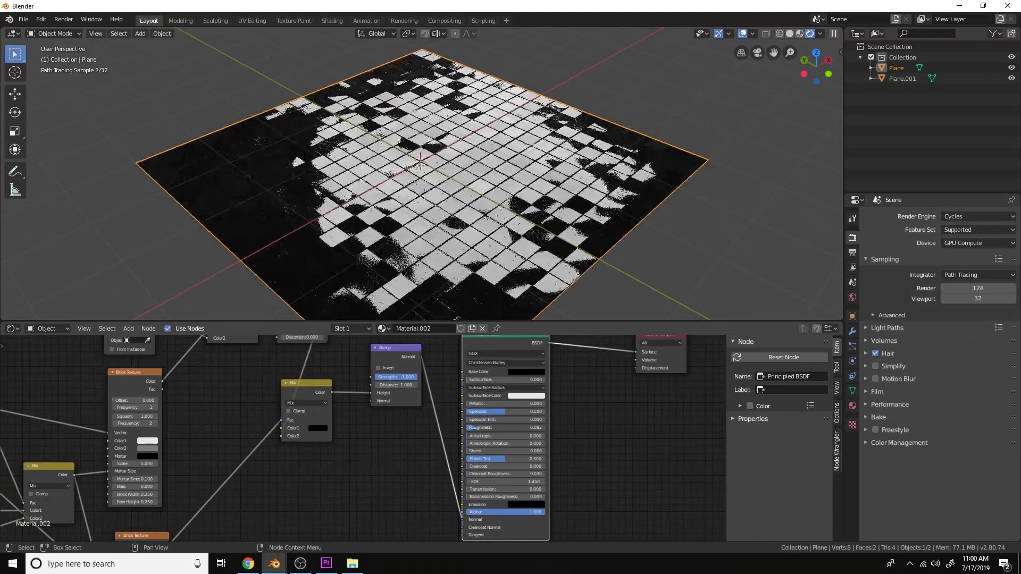
pyautogui.moveTo(524, 230)
pyautogui.mouseDown(button='middle')
pyautogui.moveTo(527, 204)
pyautogui.moveTo(524, 216)
pyautogui.mouseUp(button='middle')
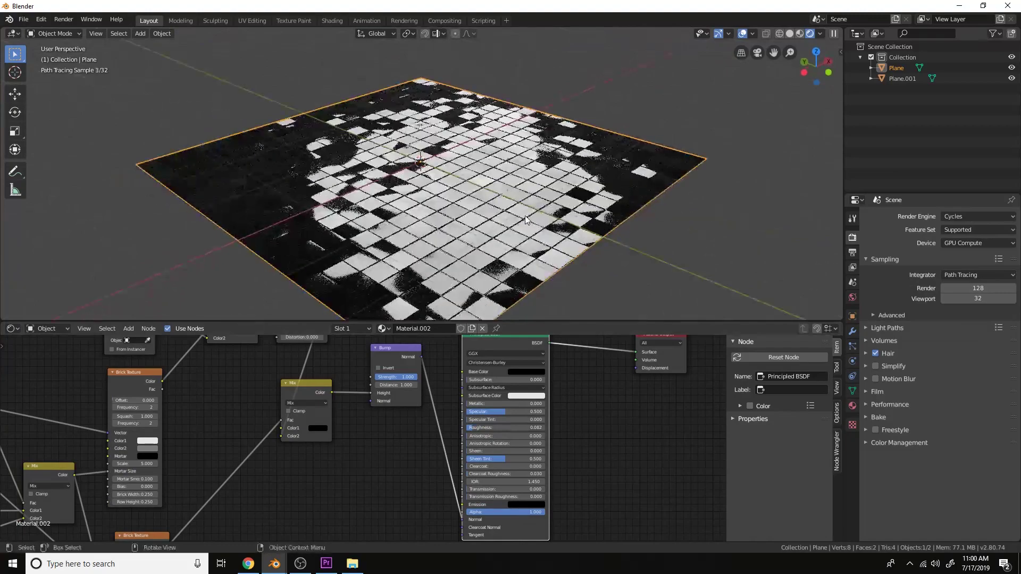
pyautogui.moveTo(487, 427); pyautogui.dragTo(496, 428)
pyautogui.moveTo(595, 194); pyautogui.dragTo(553, 199, button='middle')
pyautogui.scroll(-3, 464, 202)
# Duplicate the white-tile Brick Texture and place the copy beside it.
pyautogui.scroll(-4, 372, 412)
pyautogui.moveTo(353, 418); pyautogui.dragTo(411, 361, button='middle')
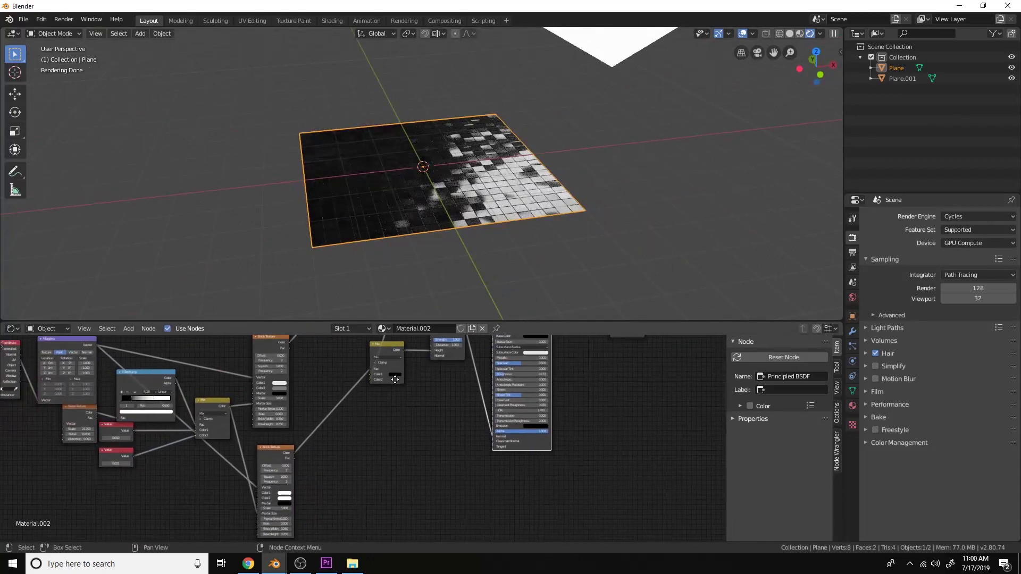
pyautogui.scroll(-5, 362, 422)
pyautogui.moveTo(360, 420); pyautogui.dragTo(368, 445, button='middle')
pyautogui.scroll(1, 303, 475)
pyautogui.moveTo(301, 476); pyautogui.dragTo(364, 401, button='middle')
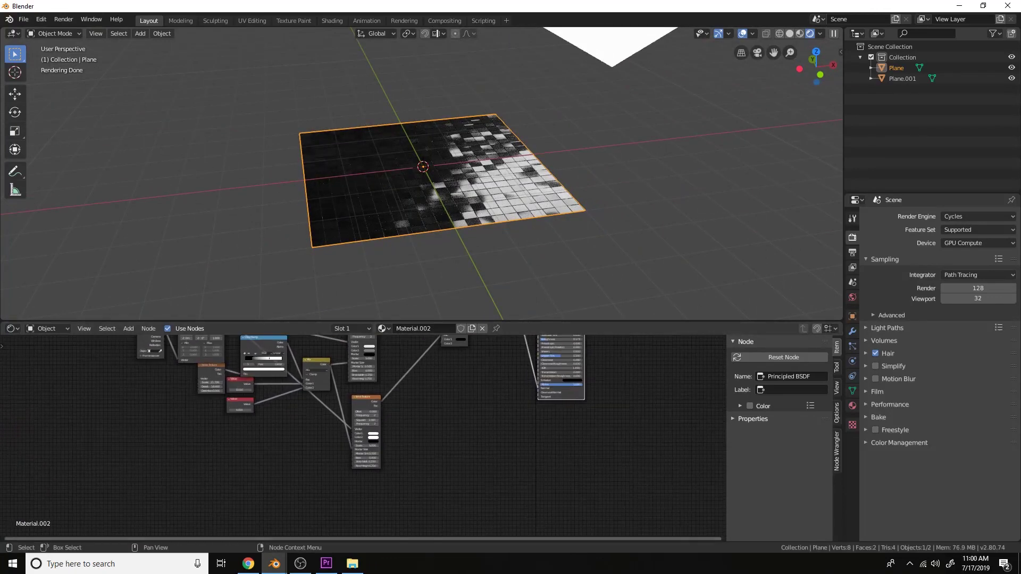
pyautogui.click(364, 401)
pyautogui.hotkey('shift', 'd')
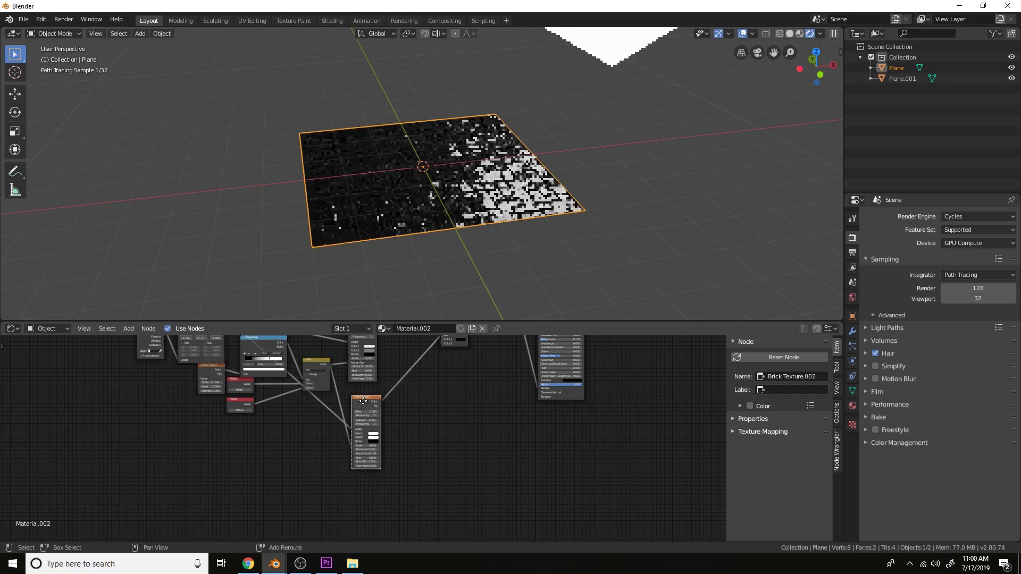
pyautogui.click(412, 419)
# Connect the mortar Mix color to the new Brick Texture's Mortar Size and the Mapping vector to its Vector.
pyautogui.scroll(3, 409, 416)
pyautogui.moveTo(321, 344); pyautogui.dragTo(416, 474)
pyautogui.moveTo(331, 385); pyautogui.dragTo(333, 430, button='middle')
pyautogui.scroll(1, 333, 430)
pyautogui.scroll(-1, 330, 358)
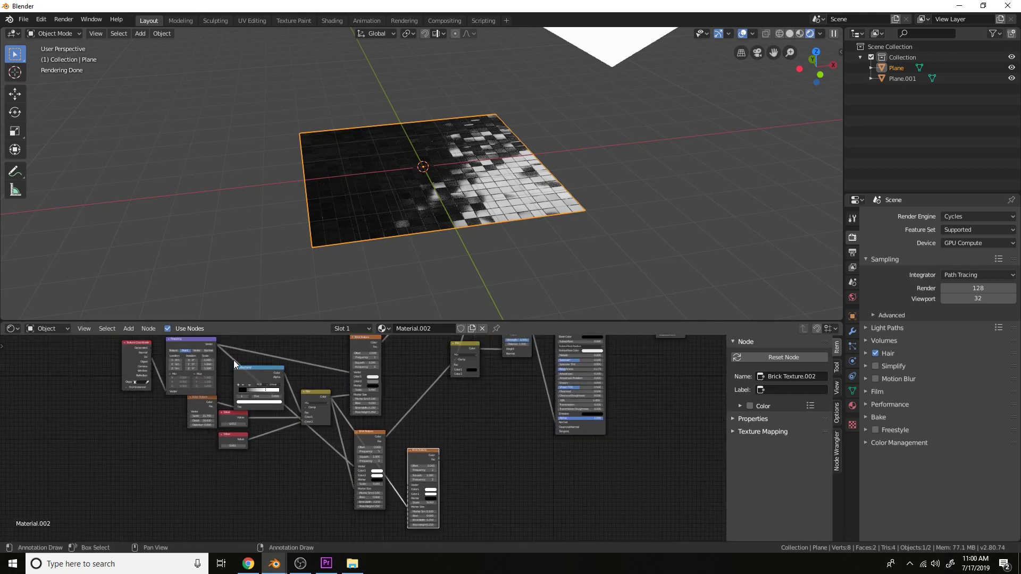
pyautogui.moveTo(217, 344); pyautogui.dragTo(409, 485)
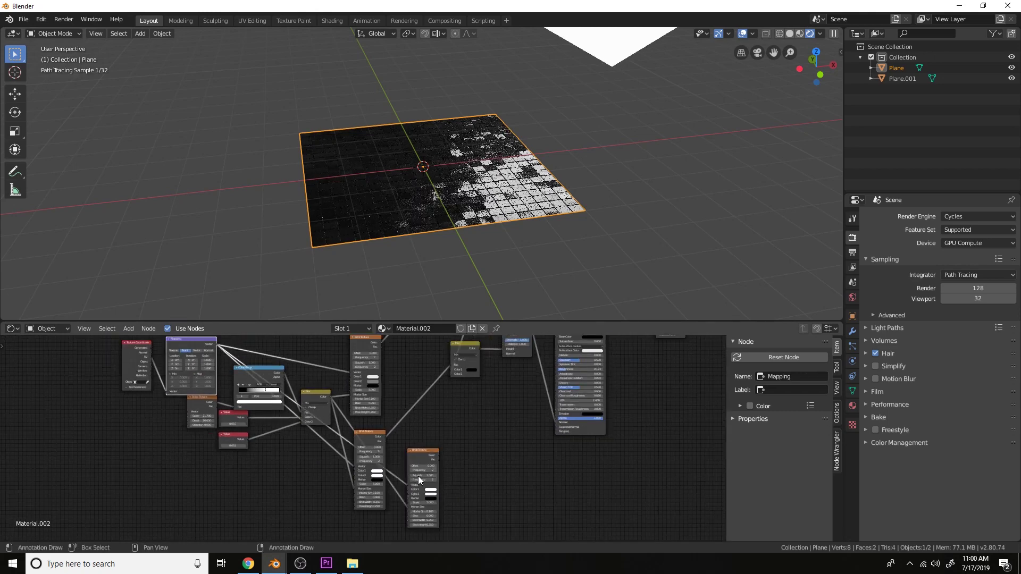
# Preview the third Brick Texture and set its Mortar color to white.
pyautogui.keyDown('ctrl'); pyautogui.keyDown('shift'); pyautogui.click(428, 458); pyautogui.keyUp('shift'); pyautogui.keyUp('ctrl')
pyautogui.moveTo(442, 444); pyautogui.dragTo(371, 406, button='middle')
pyautogui.scroll(6, 421, 173)
pyautogui.moveTo(445, 376); pyautogui.dragTo(445, 408, button='middle')
pyautogui.scroll(3, 444, 408)
pyautogui.scroll(1, 403, 459)
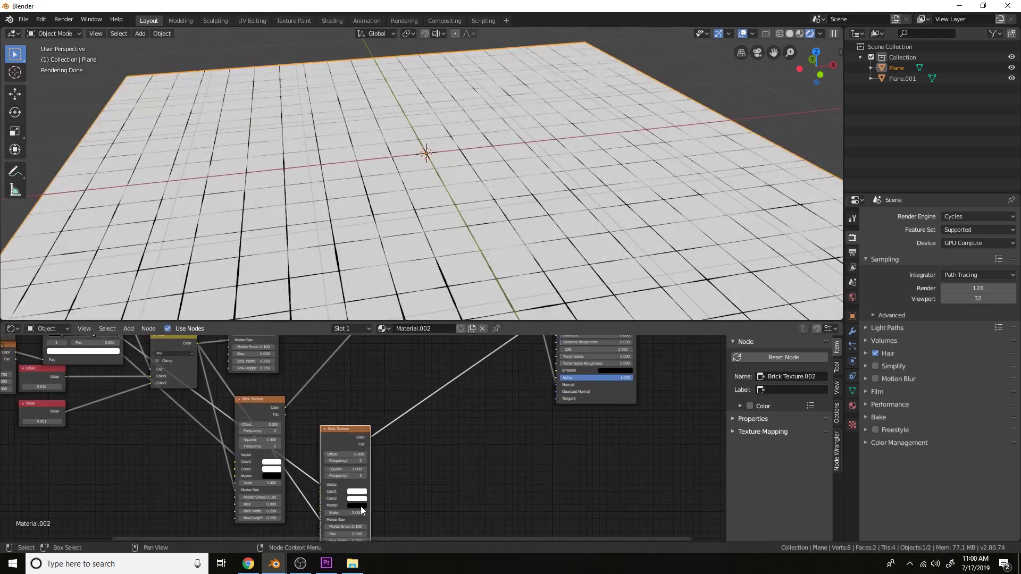
pyautogui.click(361, 507)
pyautogui.moveTo(403, 427); pyautogui.dragTo(404, 410)
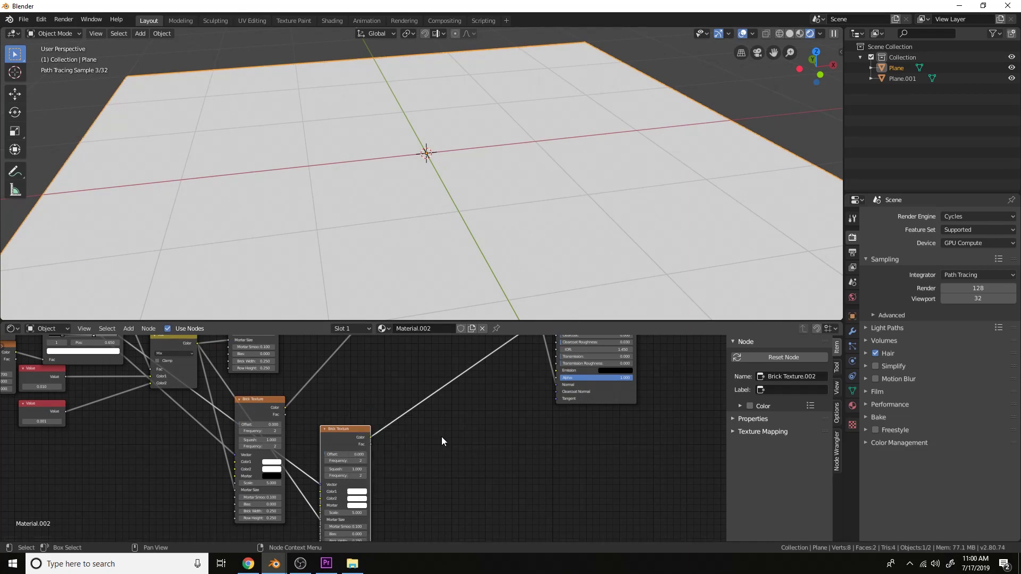
# Set the third Brick Texture's Color1 to black and its Color2 to a very dark grey.
pyautogui.click(359, 492)
pyautogui.moveTo(406, 432); pyautogui.dragTo(406, 457)
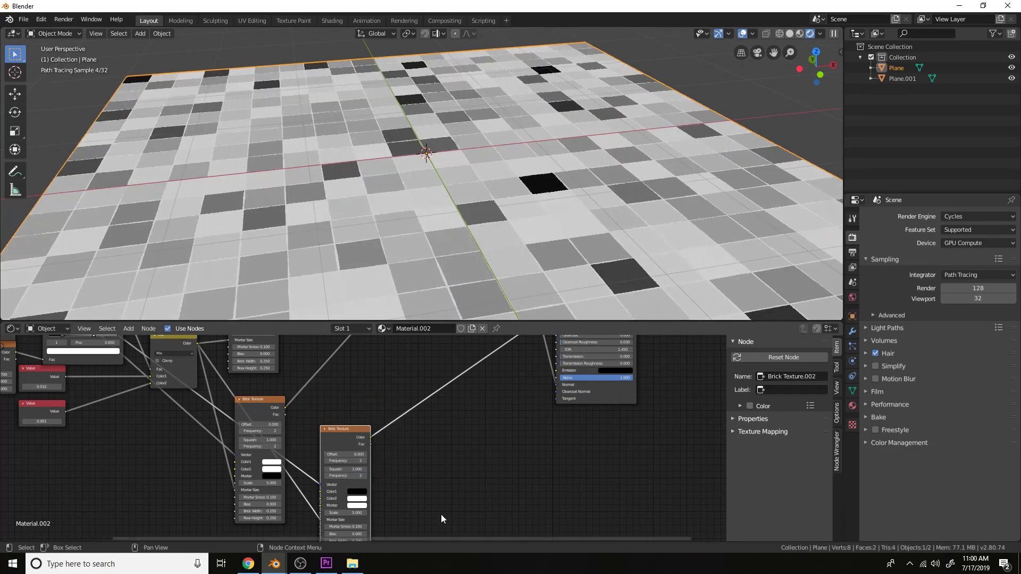
pyautogui.click(361, 505)
pyautogui.click(404, 441)
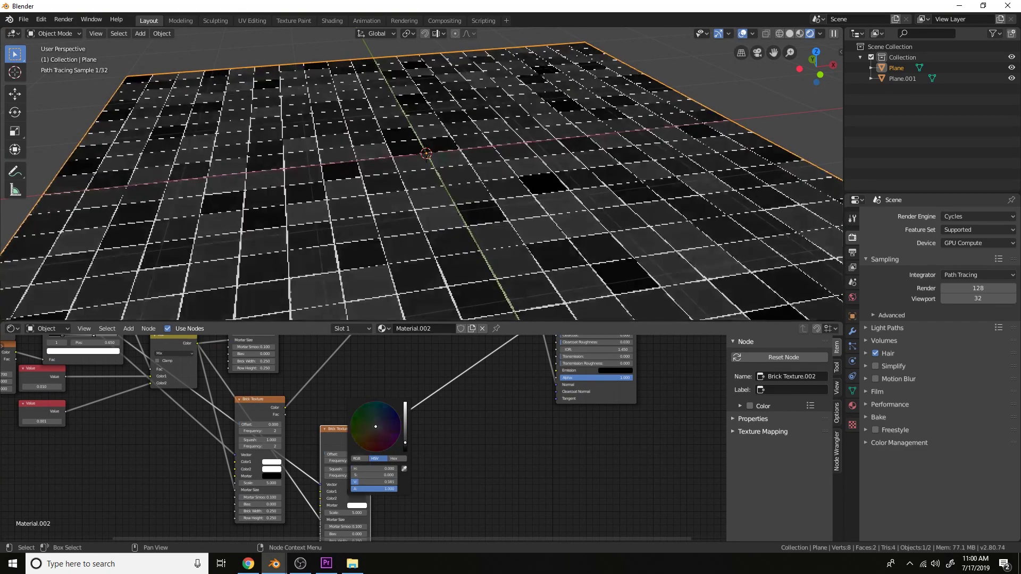
# Connect the third Brick Texture's Color to the Principled BSDF's Base Color, and preview the Principled BSDF.
pyautogui.scroll(-3, 383, 468)
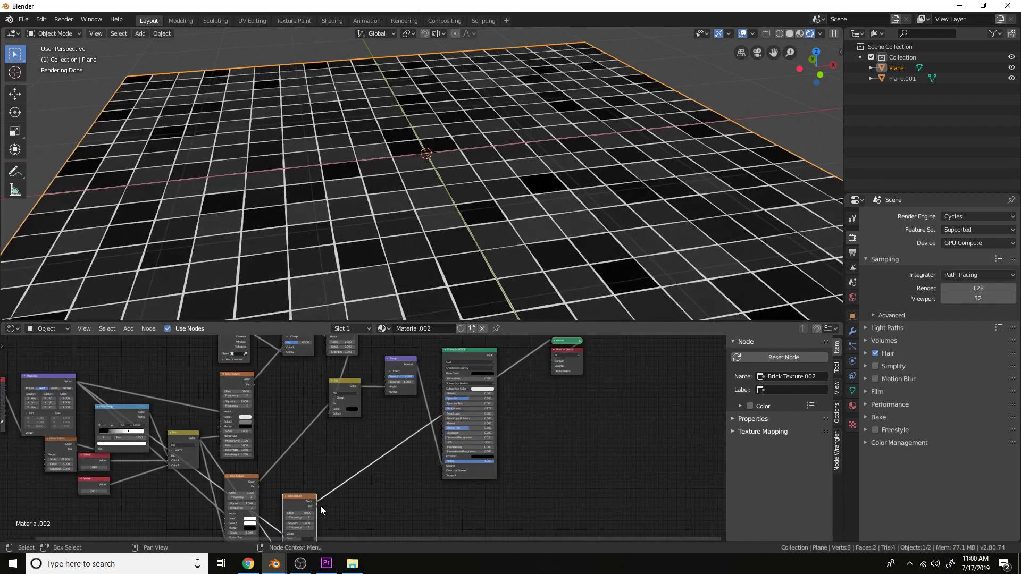
pyautogui.moveTo(316, 501); pyautogui.dragTo(443, 375)
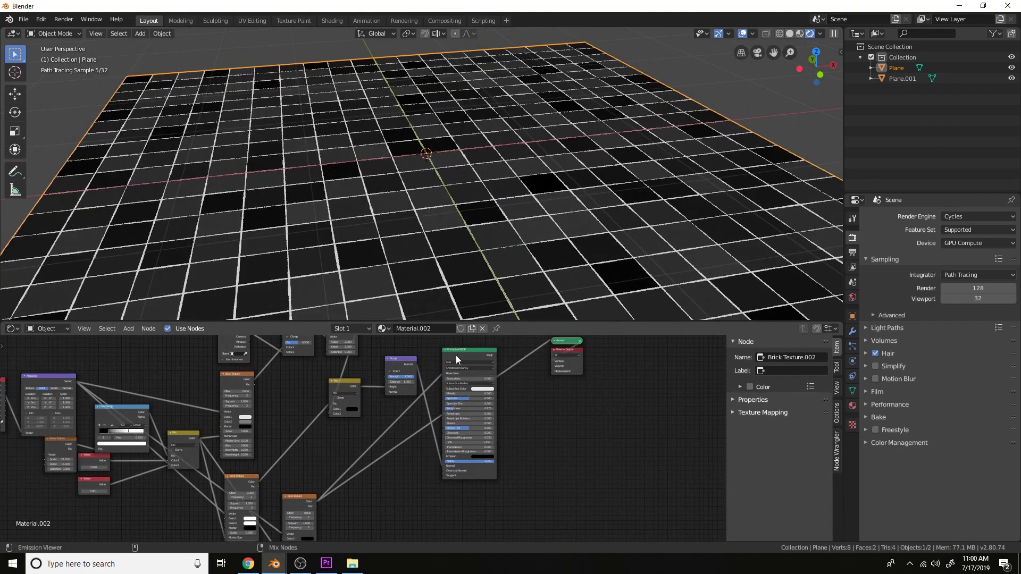
pyautogui.click(455, 354)
pyautogui.scroll(-6, 500, 246)
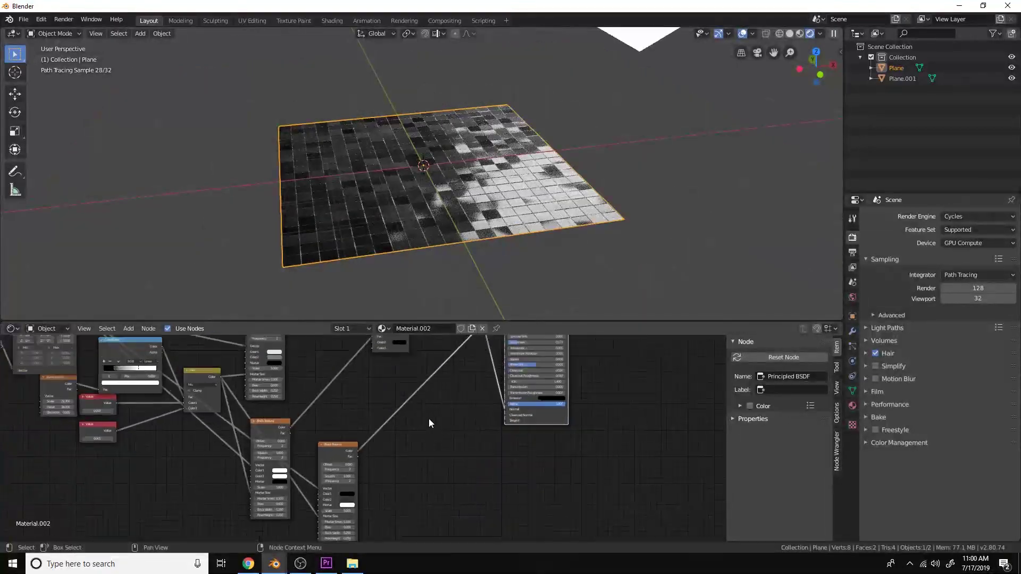
# Darken the third Brick Texture's Color2 to near-black and check the tiles from another angle.
pyautogui.scroll(1, 429, 418)
pyautogui.click(347, 499)
pyautogui.moveTo(469, 295); pyautogui.dragTo(512, 271, button='middle')
pyautogui.scroll(4, 373, 479)
pyautogui.moveTo(368, 492); pyautogui.dragTo(425, 417, button='middle')
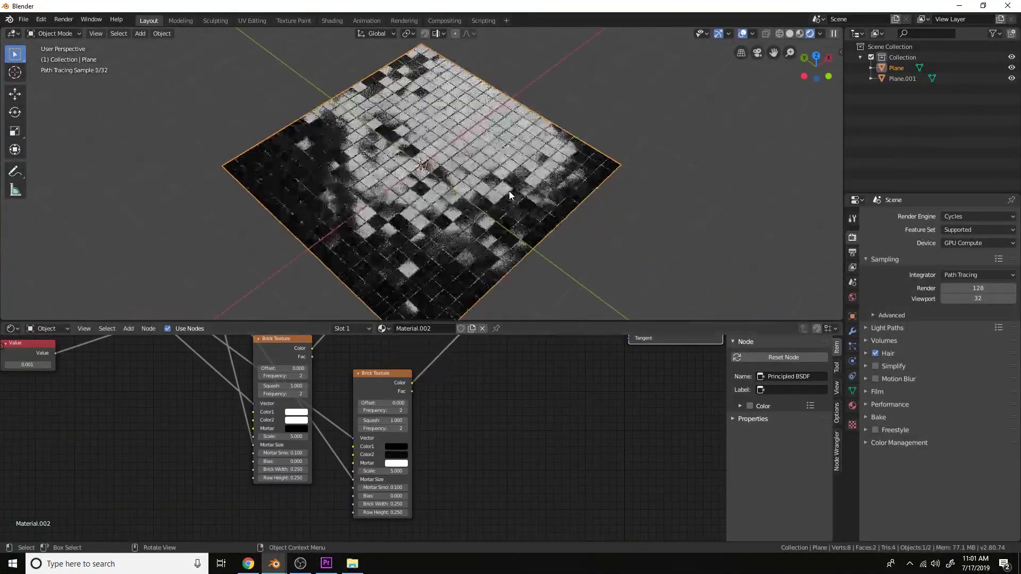
# Reduce the Principled BSDF's Roughness to 0.123 and check the reflections across the plane.
pyautogui.scroll(-3, 454, 420)
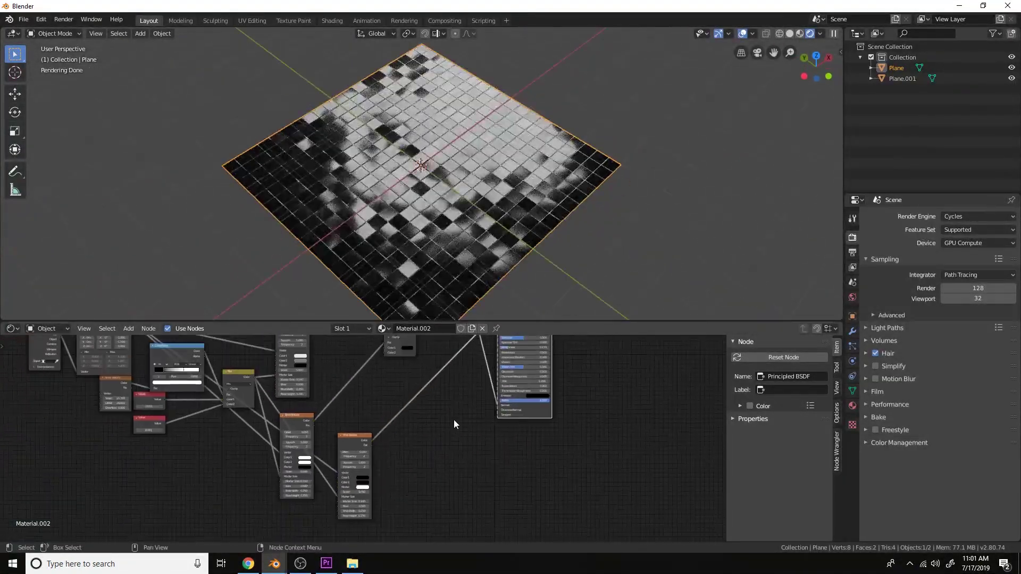
pyautogui.scroll(3, 374, 410)
pyautogui.moveTo(465, 418); pyautogui.dragTo(460, 418)
pyautogui.moveTo(507, 266); pyautogui.dragTo(478, 213, button='middle')
pyautogui.scroll(1, 404, 384)
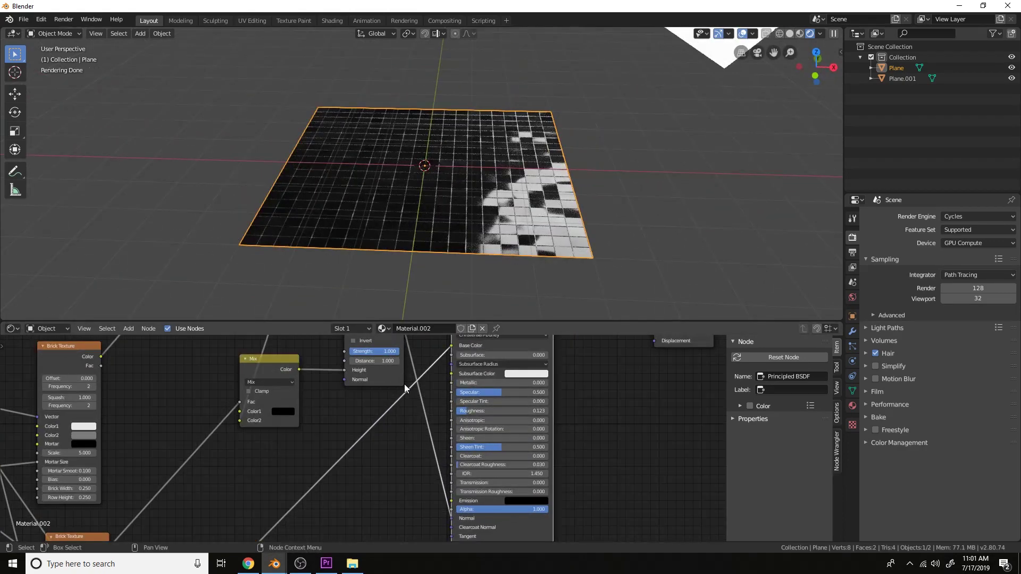
# Set the Bump node's Strength to 0.483 and check the softened tile relief.
pyautogui.scroll(2, 416, 427)
pyautogui.moveTo(408, 415); pyautogui.dragTo(387, 415)
pyautogui.moveTo(510, 229); pyautogui.dragTo(551, 228, button='middle')
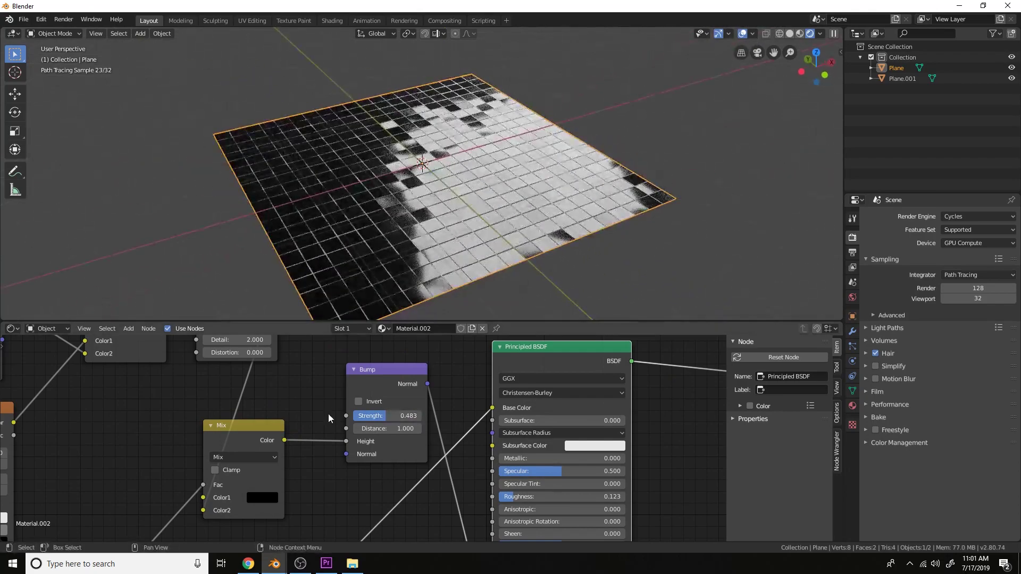
# Set the Scale of the Noise Texture that drives the tile bump to 2.2, and check the whole plane.
pyautogui.scroll(-4, 329, 415)
pyautogui.moveTo(324, 422); pyautogui.dragTo(516, 472, button='middle')
pyautogui.scroll(3, 487, 422)
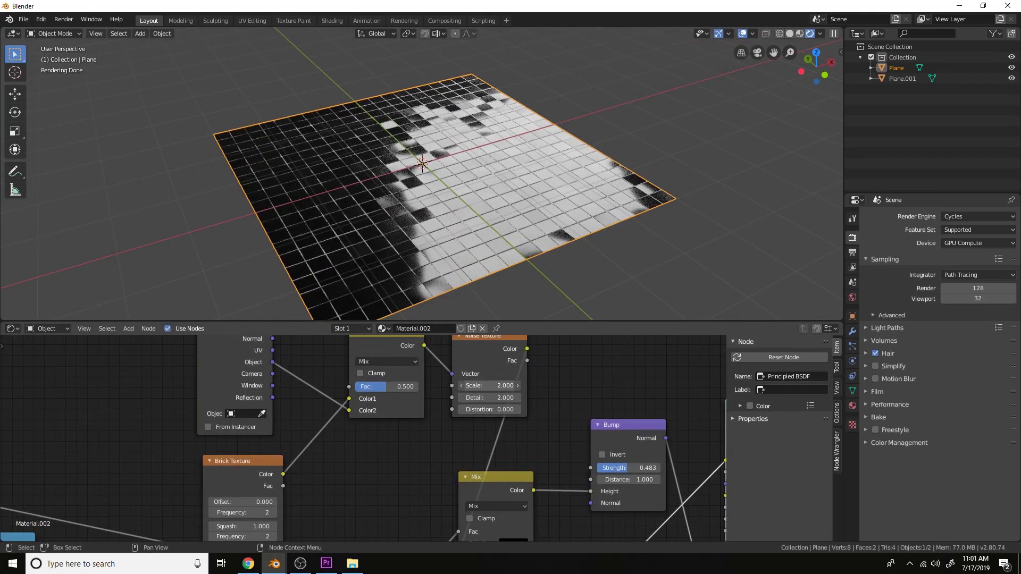
pyautogui.moveTo(489, 386); pyautogui.dragTo(499, 386)
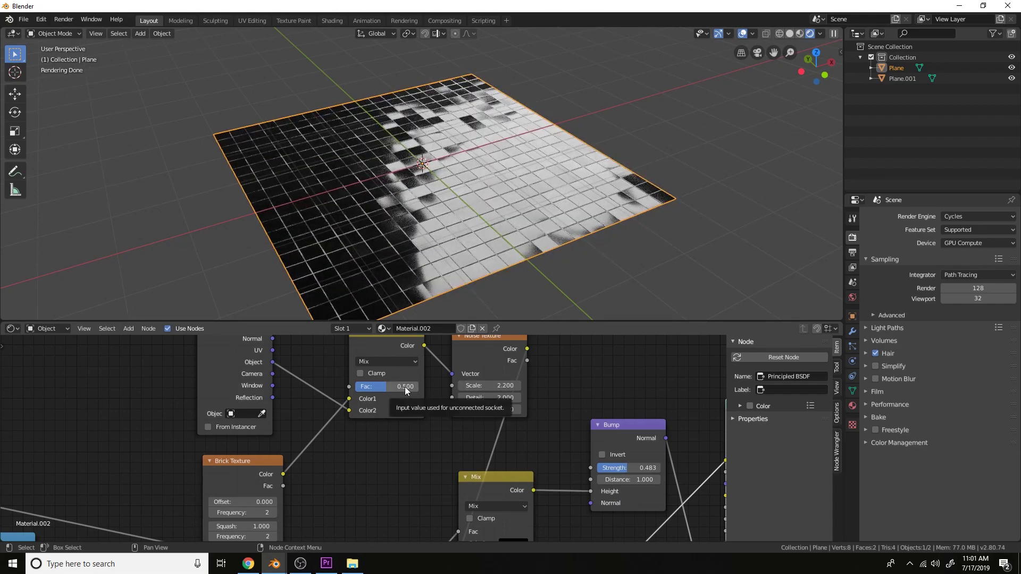
pyautogui.moveTo(405, 388)
pyautogui.mouseDown()
pyautogui.moveTo(373, 387)
pyautogui.moveTo(436, 387)
pyautogui.moveTo(406, 387)
pyautogui.mouseUp()
pyautogui.scroll(-5, 544, 206)
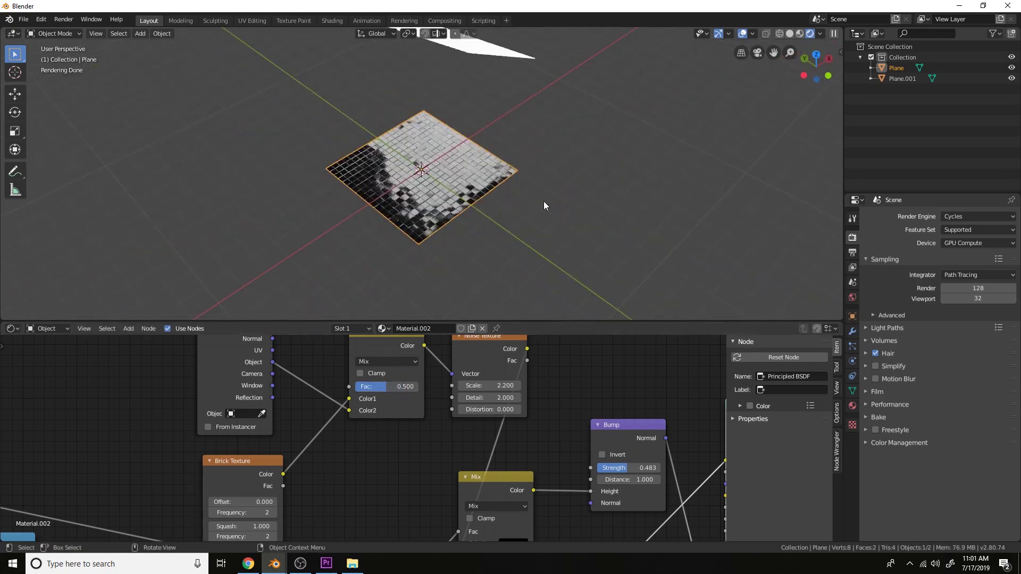